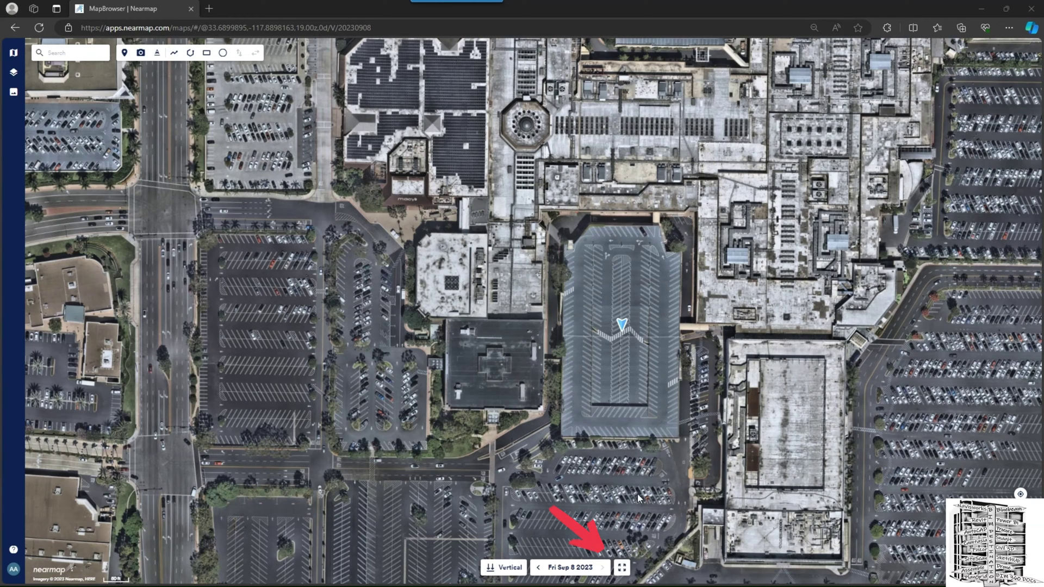
pyautogui.click(623, 570)
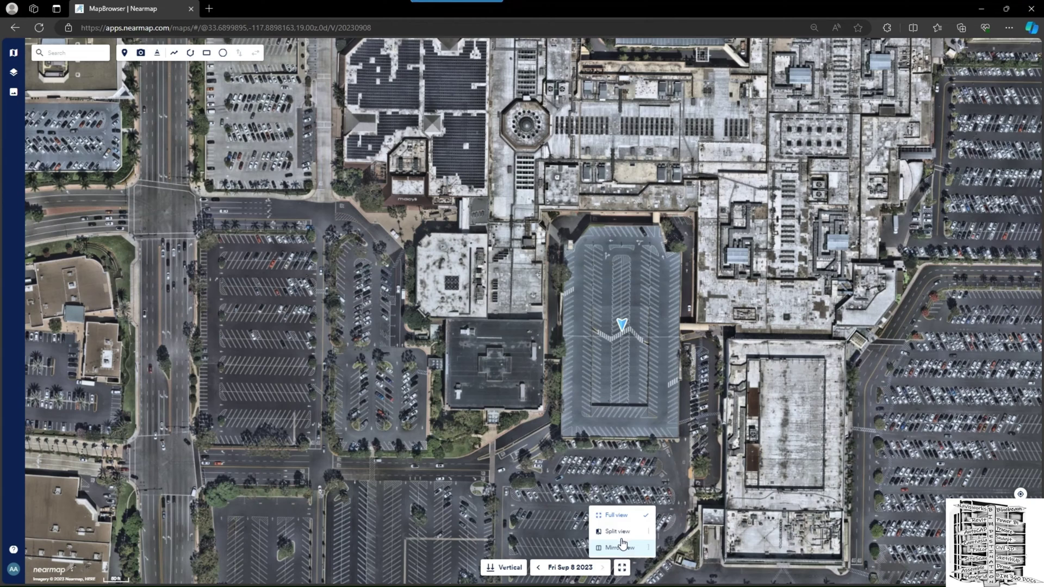
pyautogui.click(621, 547)
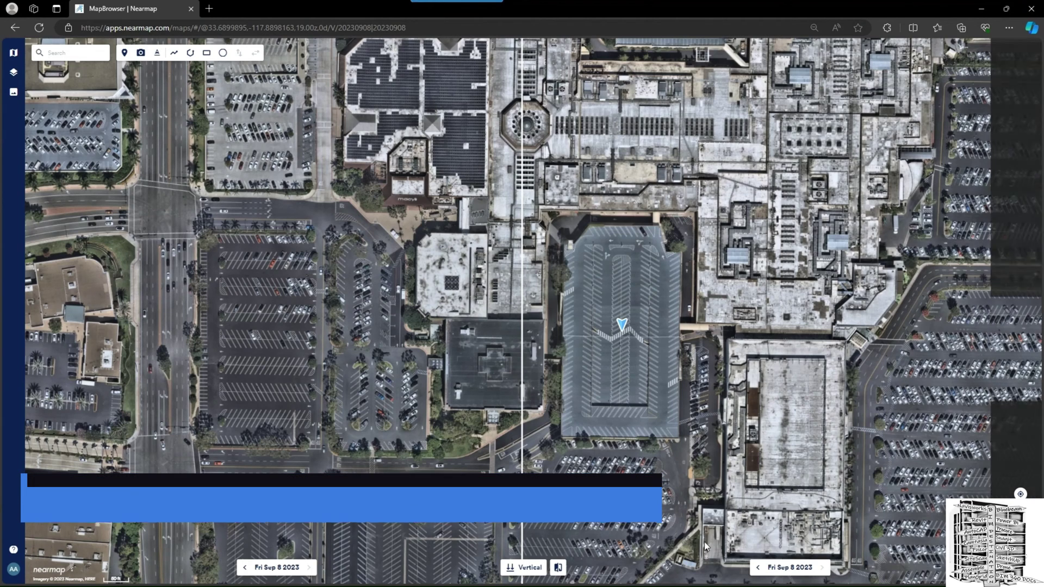
pyautogui.click(784, 568)
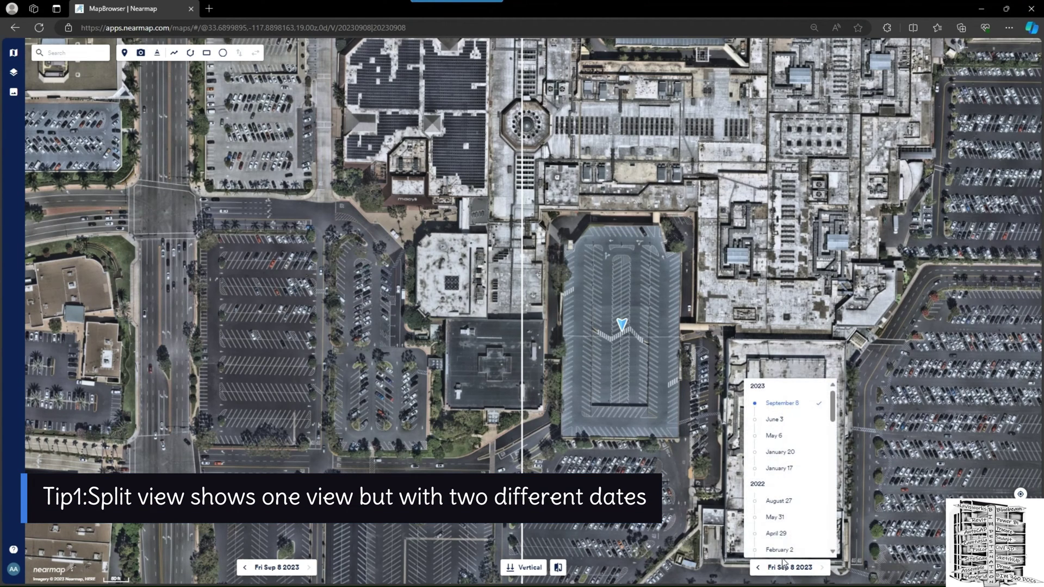
pyautogui.click(781, 518)
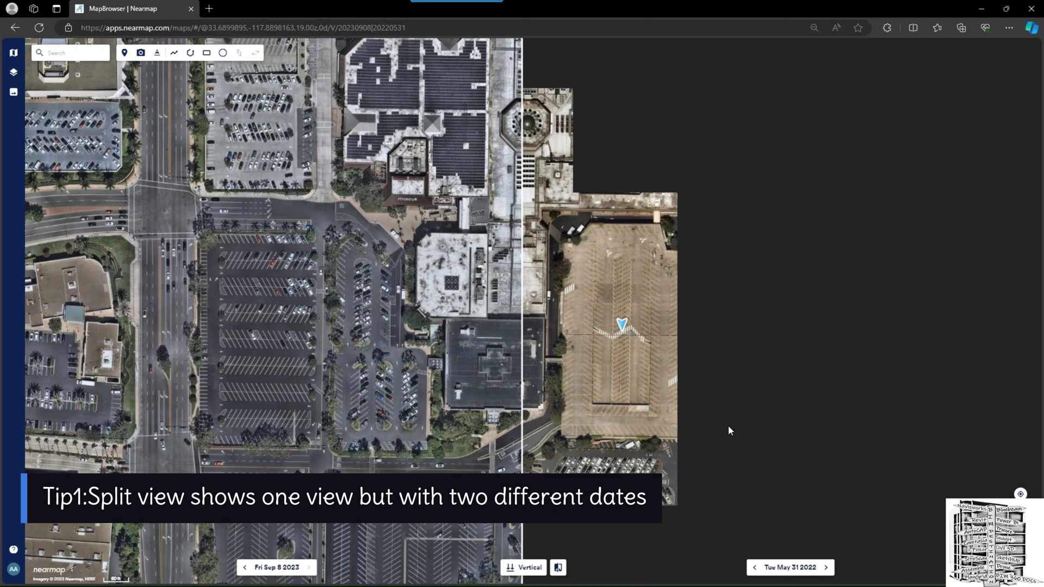
pyautogui.moveTo(729, 426)
pyautogui.mouseDown()
pyautogui.moveTo(638, 424)
pyautogui.moveTo(734, 427)
pyautogui.mouseUp()
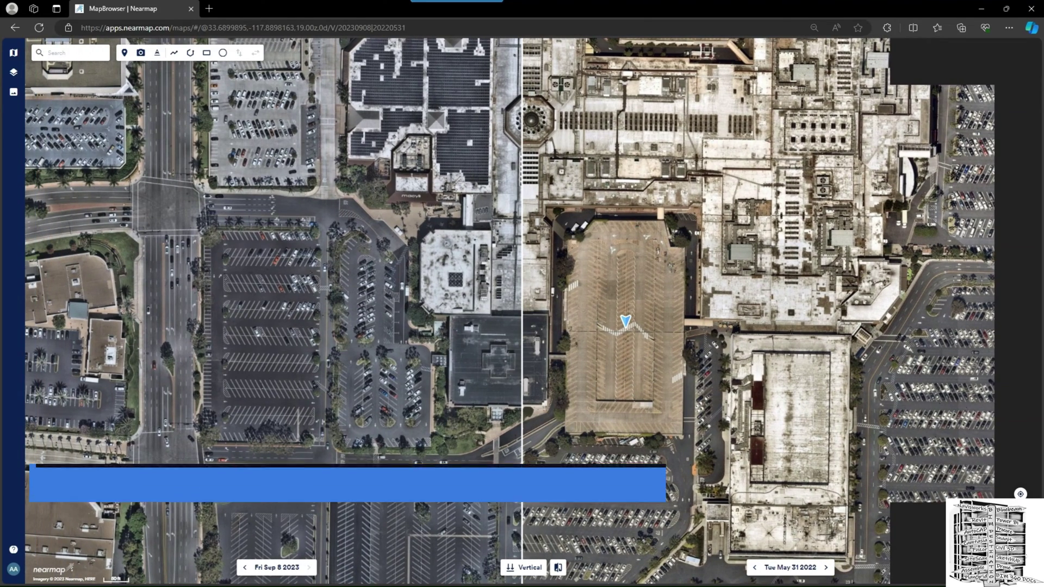
pyautogui.click(564, 569)
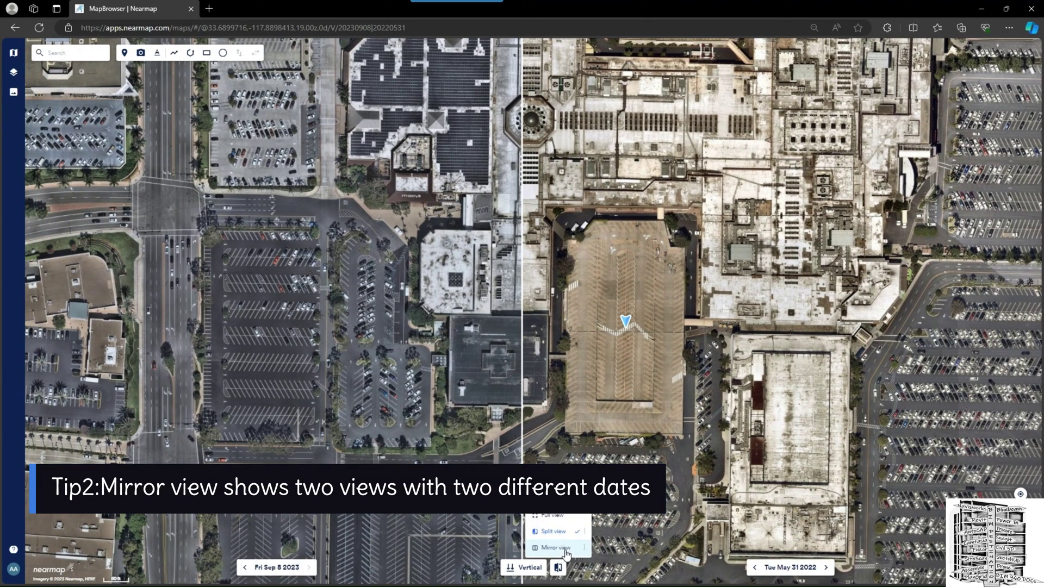
pyautogui.click(565, 548)
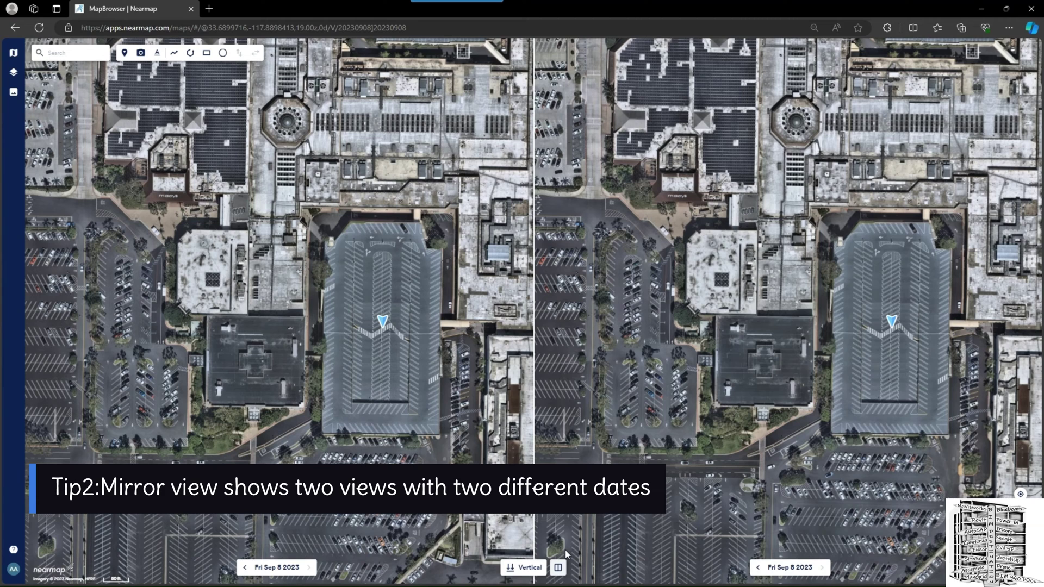
pyautogui.click(789, 568)
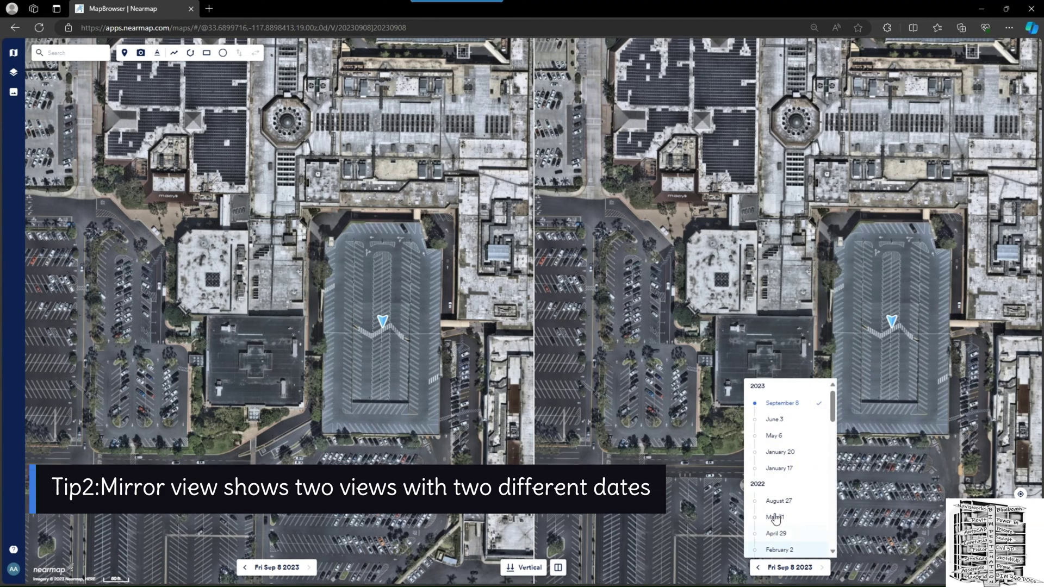
pyautogui.click(779, 469)
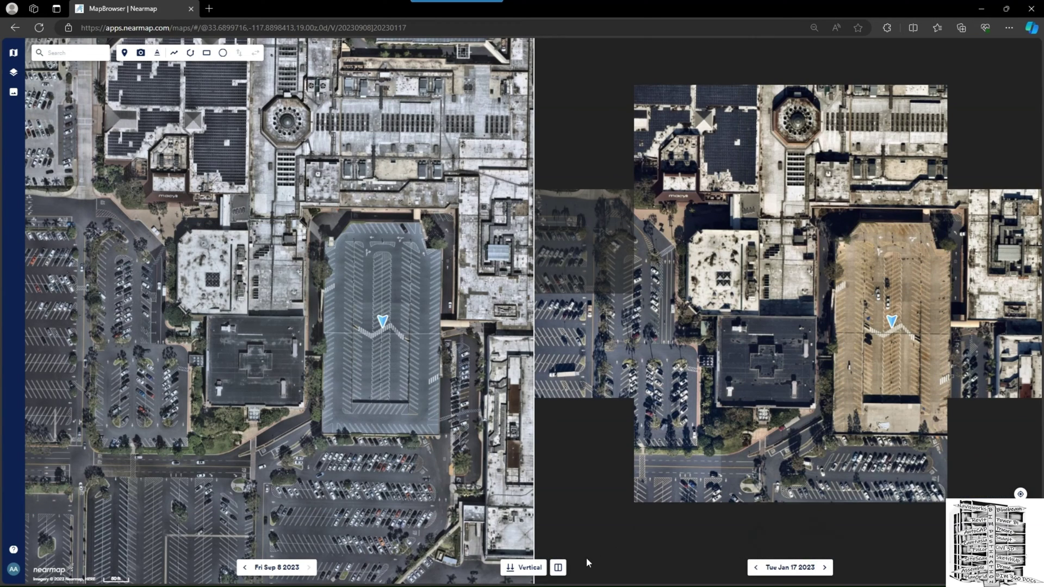
pyautogui.click(558, 568)
pyautogui.click(560, 514)
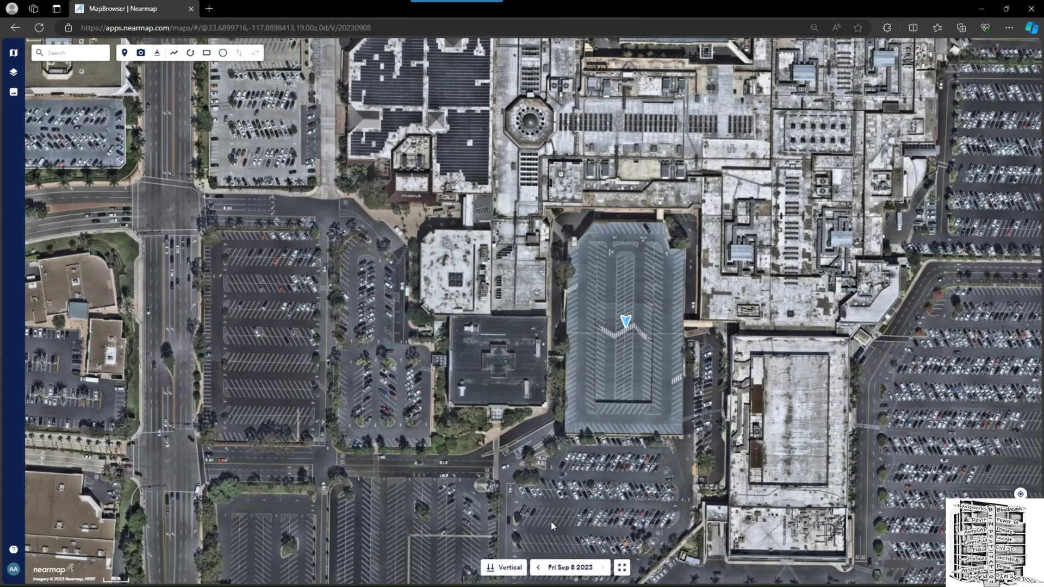
pyautogui.click(519, 576)
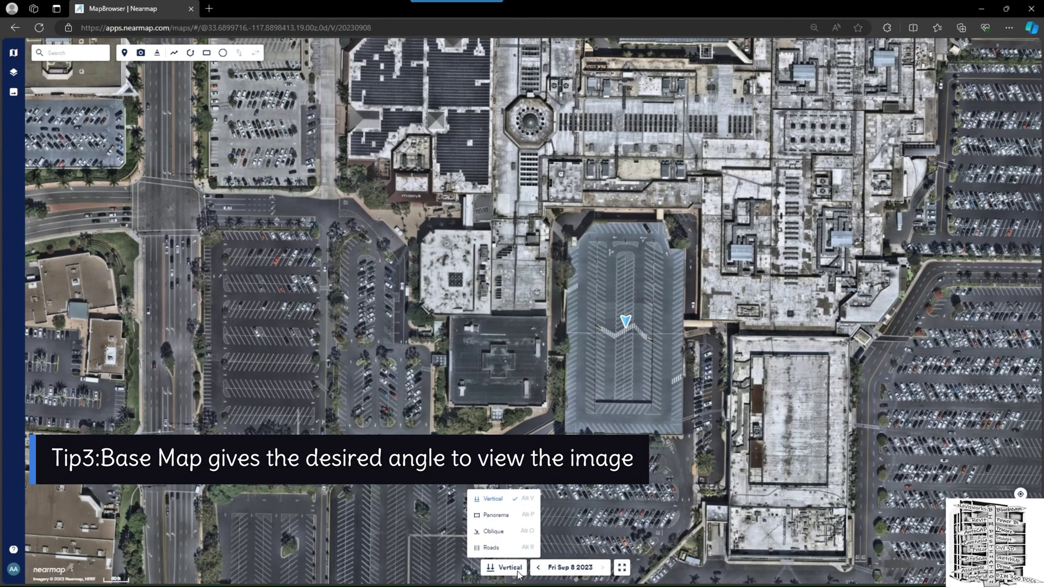
pyautogui.click(495, 515)
pyautogui.click(509, 568)
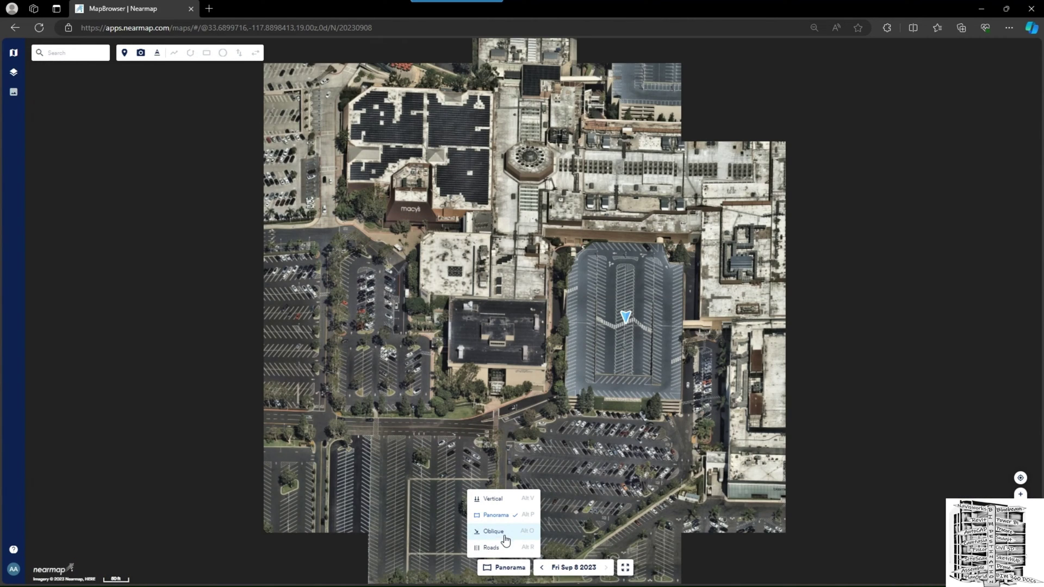
pyautogui.click(505, 548)
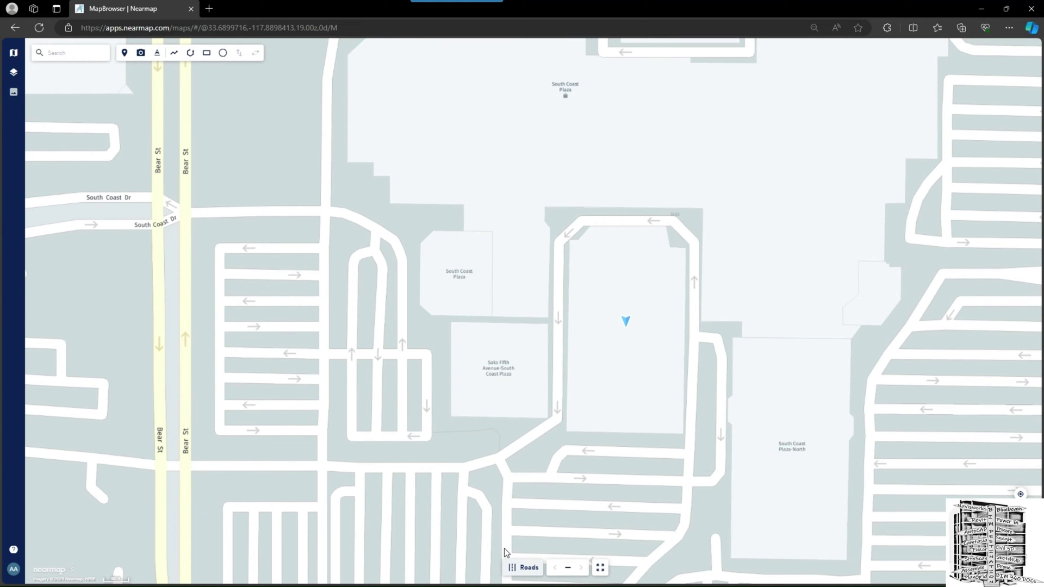
pyautogui.click(523, 569)
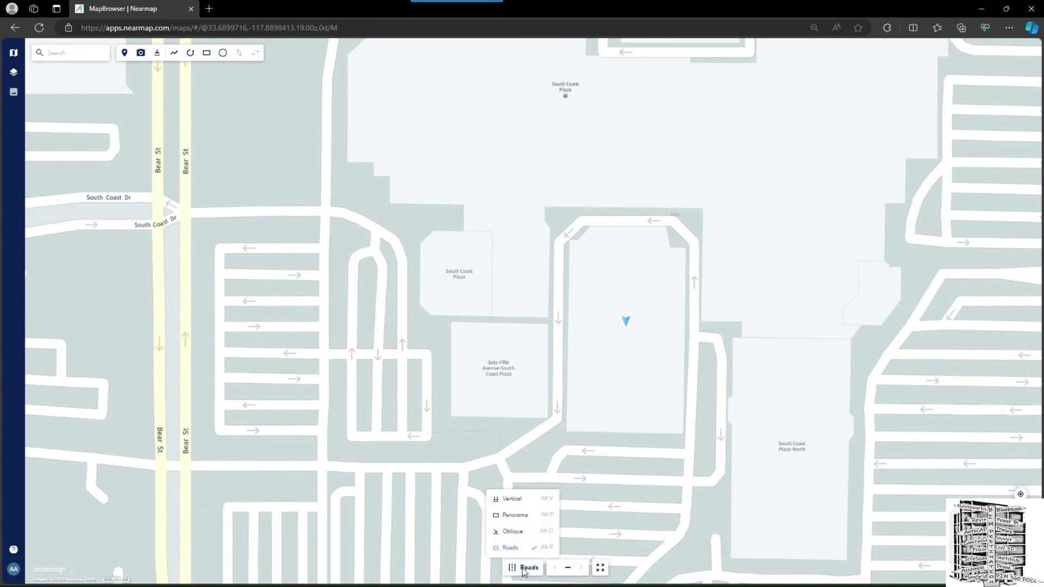
pyautogui.click(511, 499)
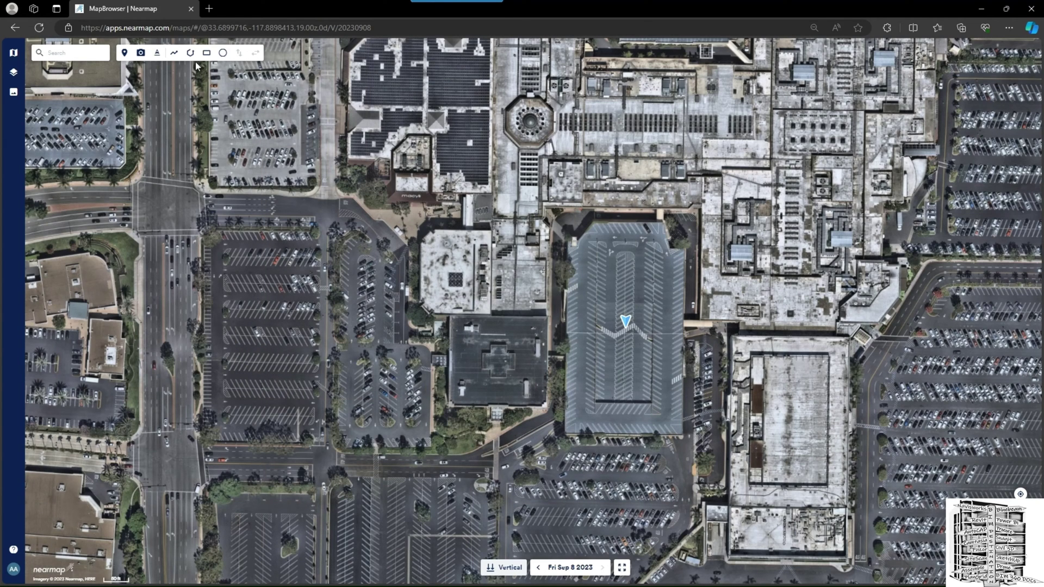
# Pin Marker 1 on the street intersection west of the mall and dismiss its address details
pyautogui.click(126, 55)
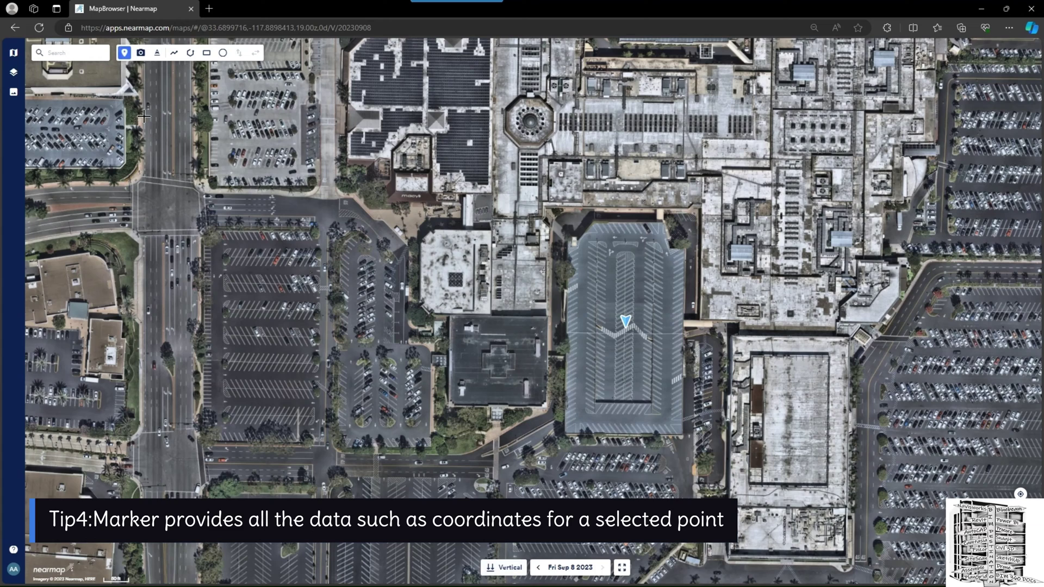
pyautogui.click(164, 197)
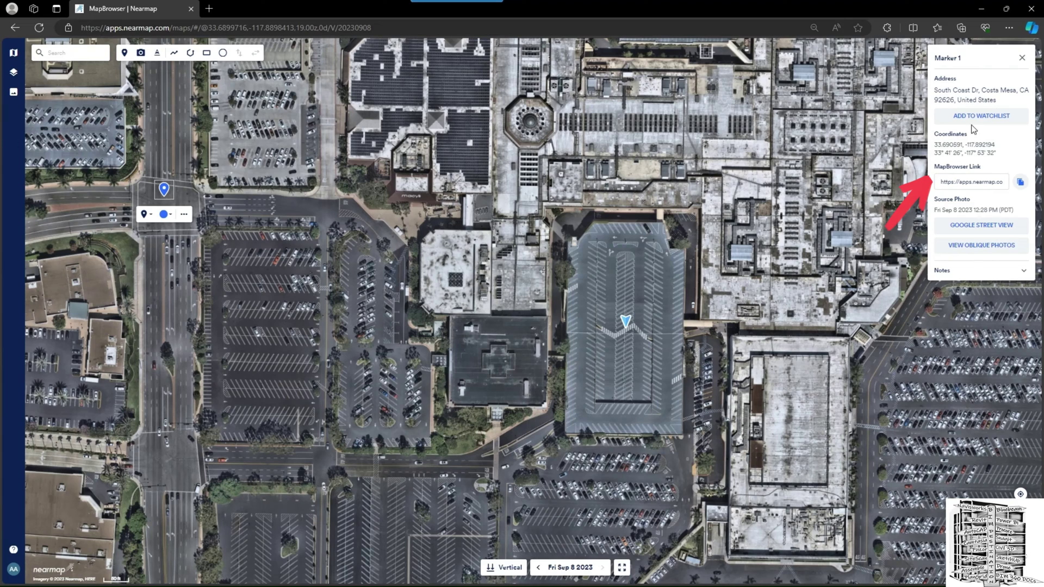
pyautogui.click(1022, 58)
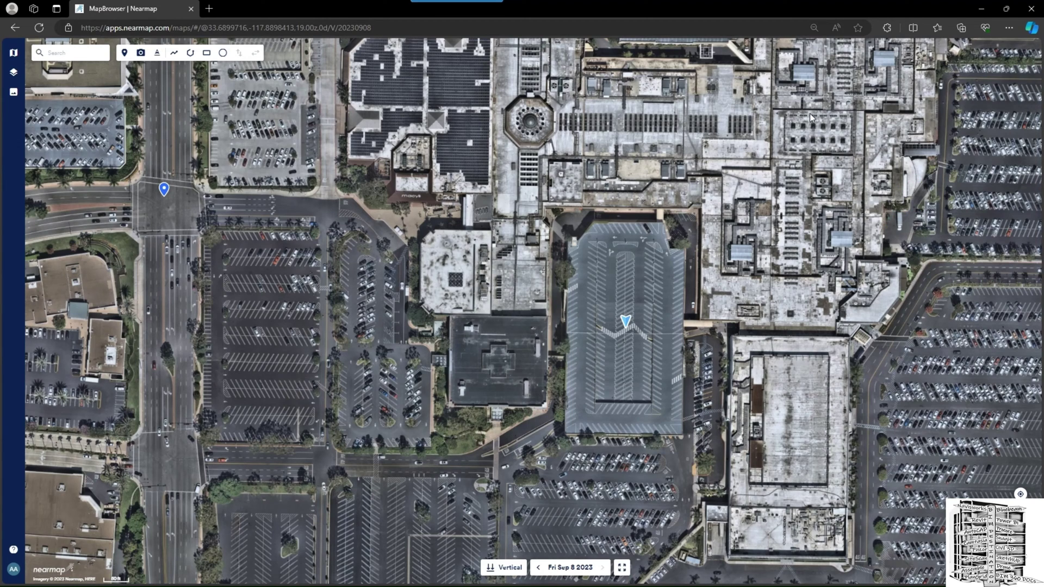
# Draw Line 1 from the intersection to the building corner, measuring 437.22 ft at 106.6°
pyautogui.click(174, 54)
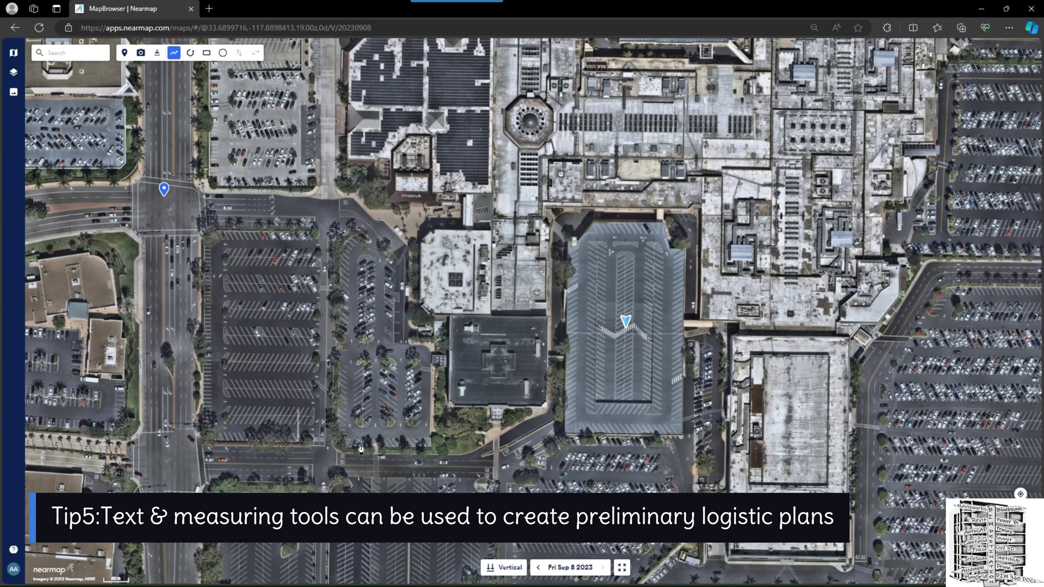
pyautogui.click(212, 185)
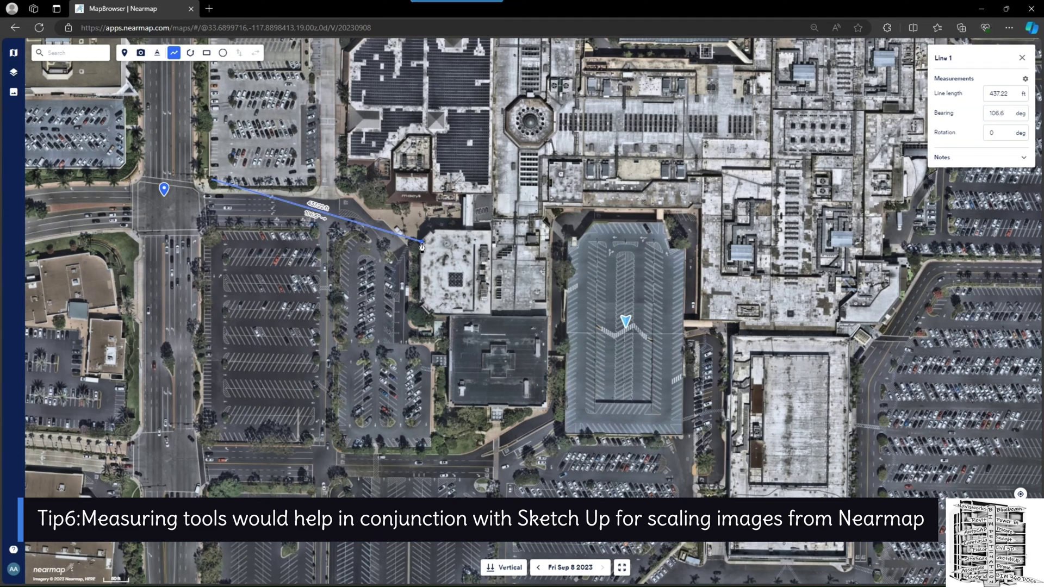
pyautogui.doubleClick(422, 243)
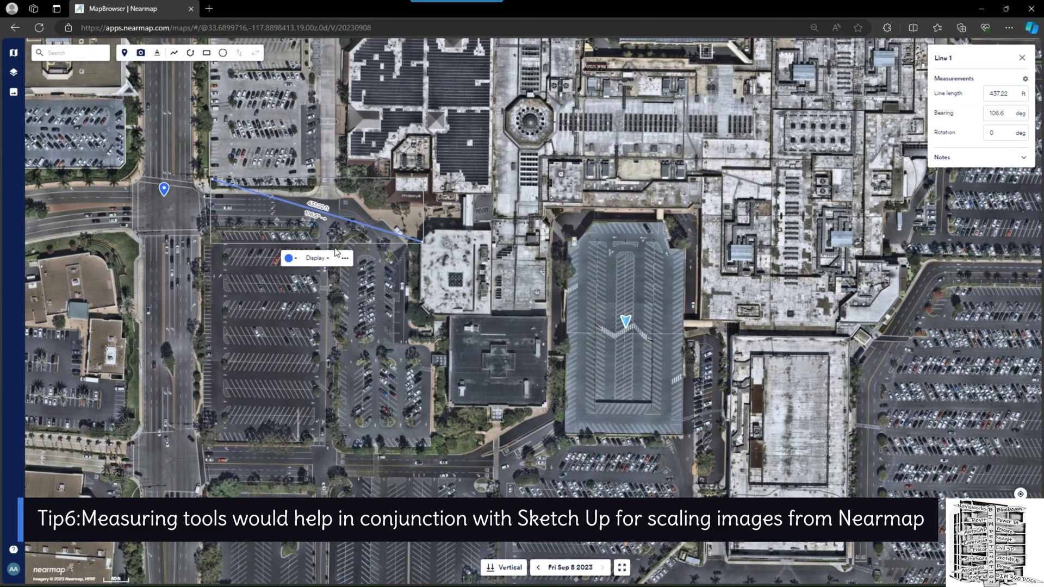
pyautogui.click(296, 264)
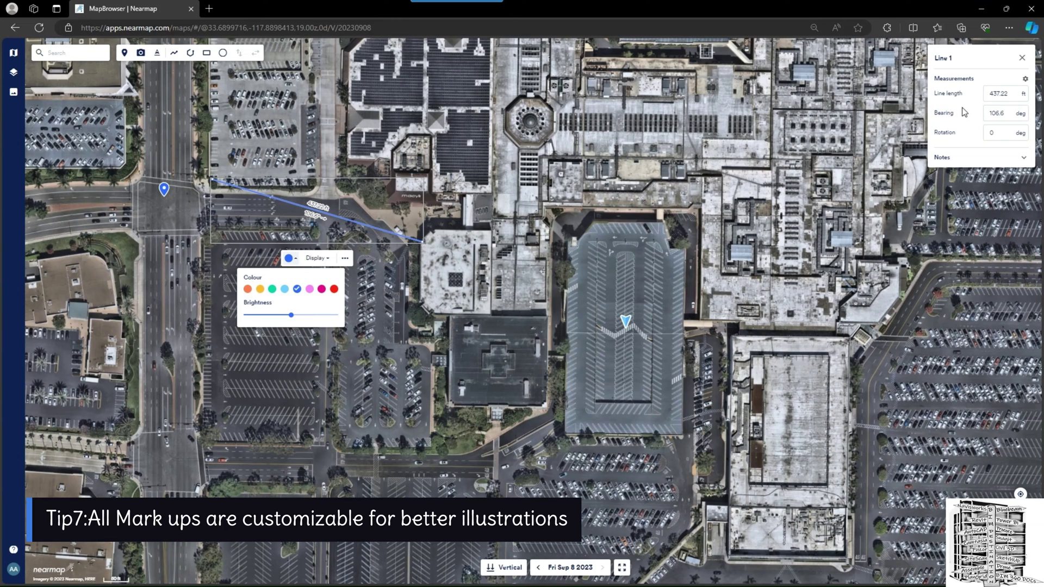
pyautogui.click(1025, 78)
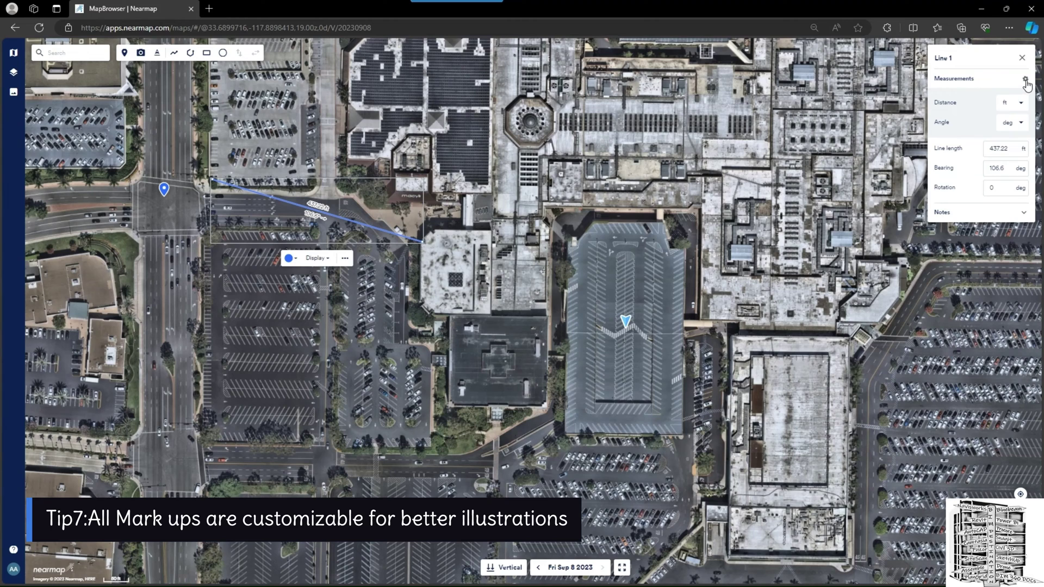
pyautogui.click(1026, 79)
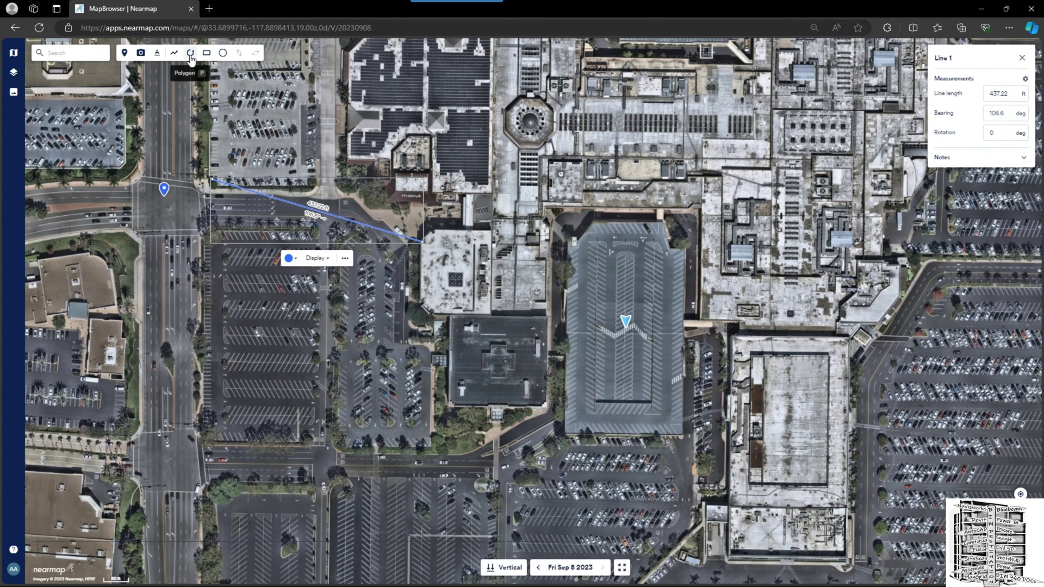
# Trace the notched parking lot's eight corners as Polygon 1: 75,077.99 ft², 1481.4 ft perimeter
pyautogui.click(190, 53)
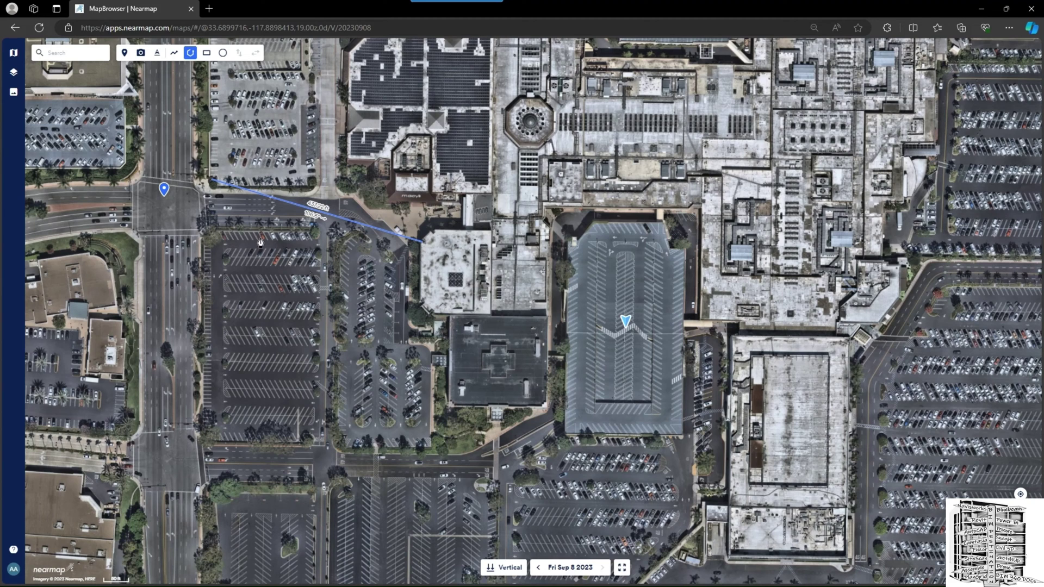
pyautogui.click(214, 232)
pyautogui.click(317, 231)
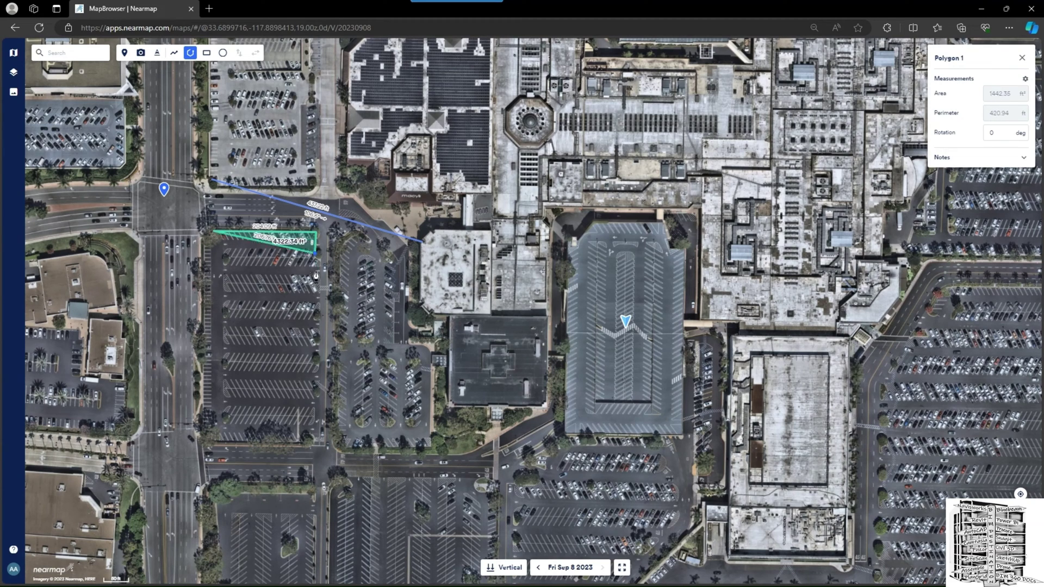
pyautogui.click(316, 314)
pyautogui.click(249, 342)
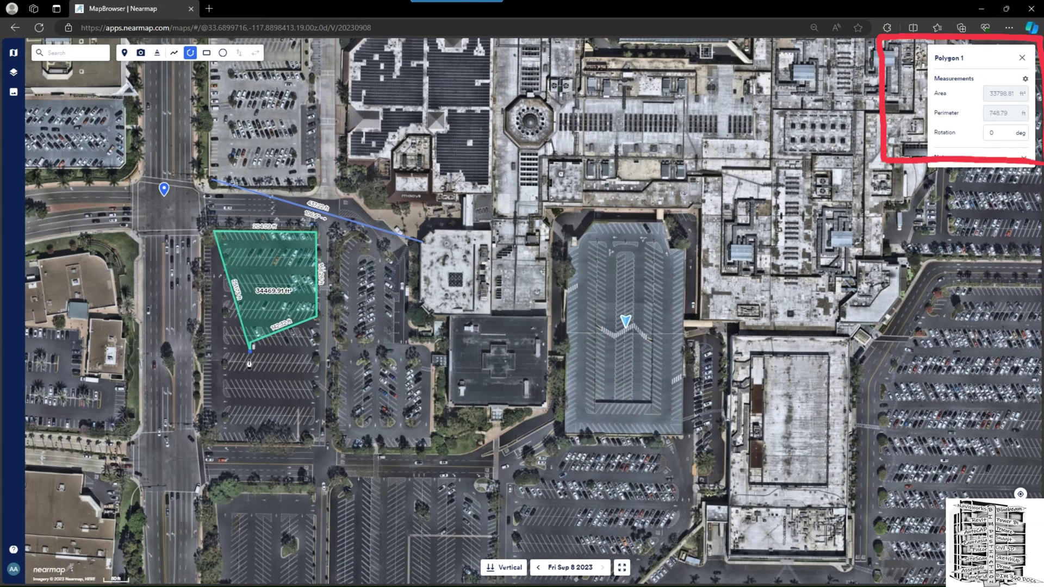
pyautogui.click(249, 381)
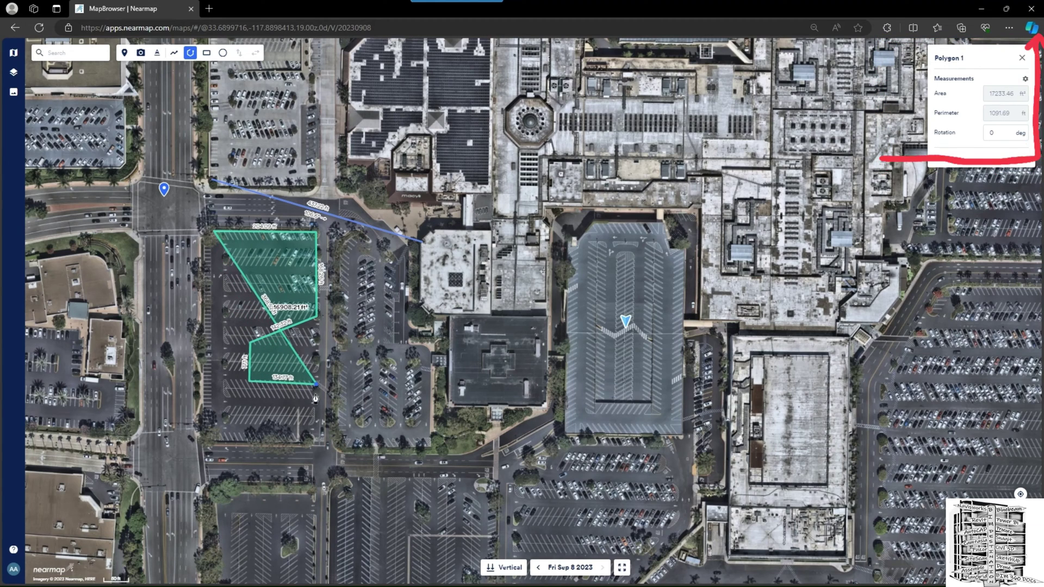
pyautogui.click(316, 384)
pyautogui.click(315, 442)
pyautogui.click(207, 443)
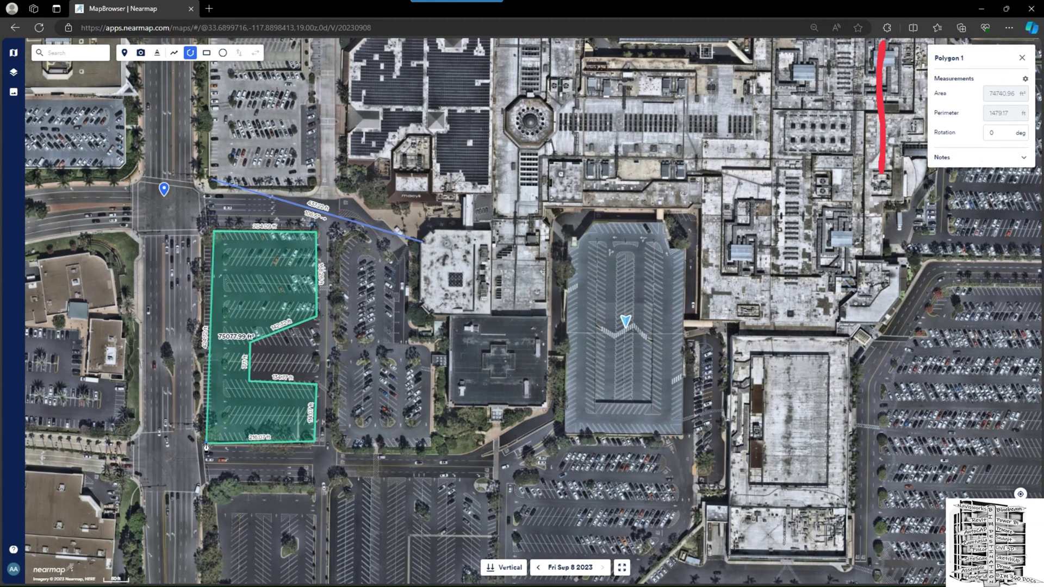
pyautogui.click(214, 232)
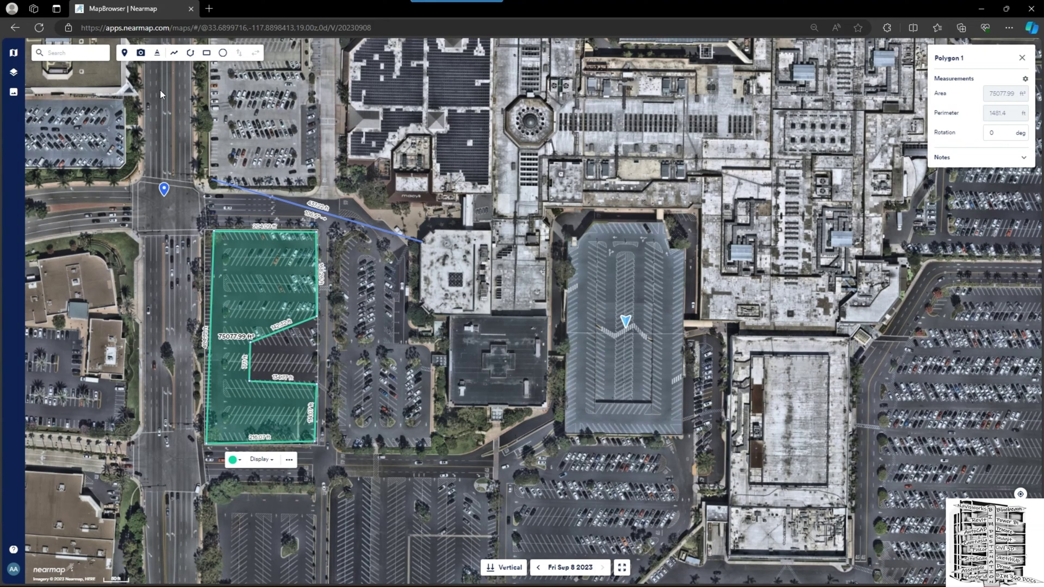
# Add a 'Fence 1 Phase 1' text label and move it into the polygon's lower part
pyautogui.click(157, 55)
pyautogui.click(247, 456)
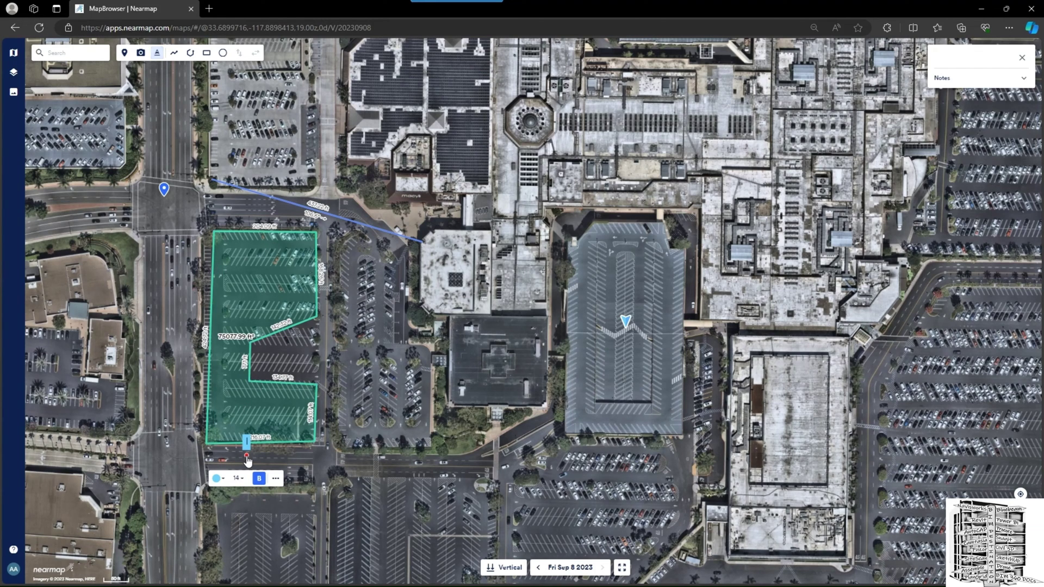
pyautogui.write('Fer')
pyautogui.write('ce 1 Phas')
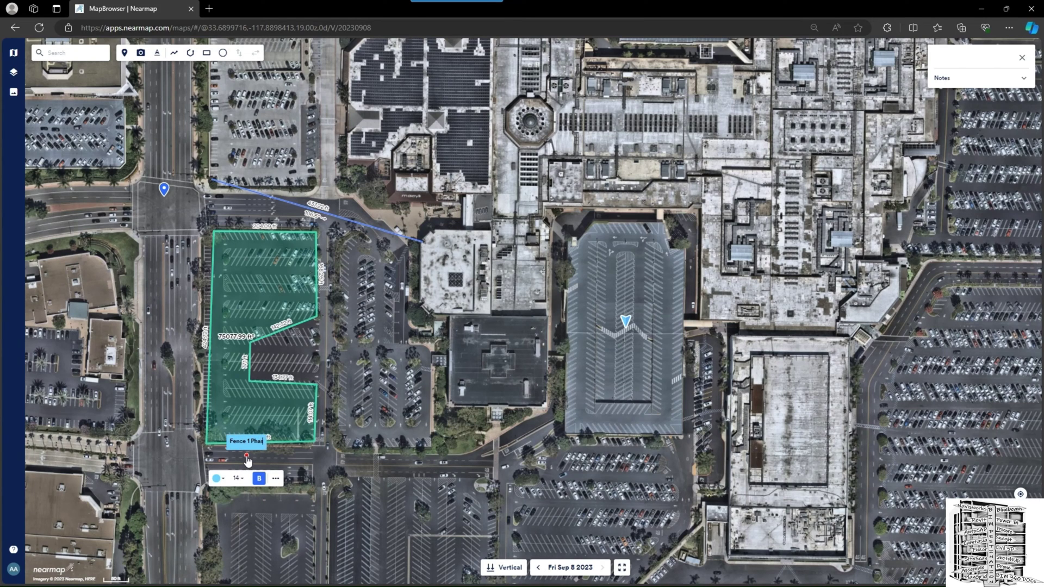
pyautogui.write('e 1')
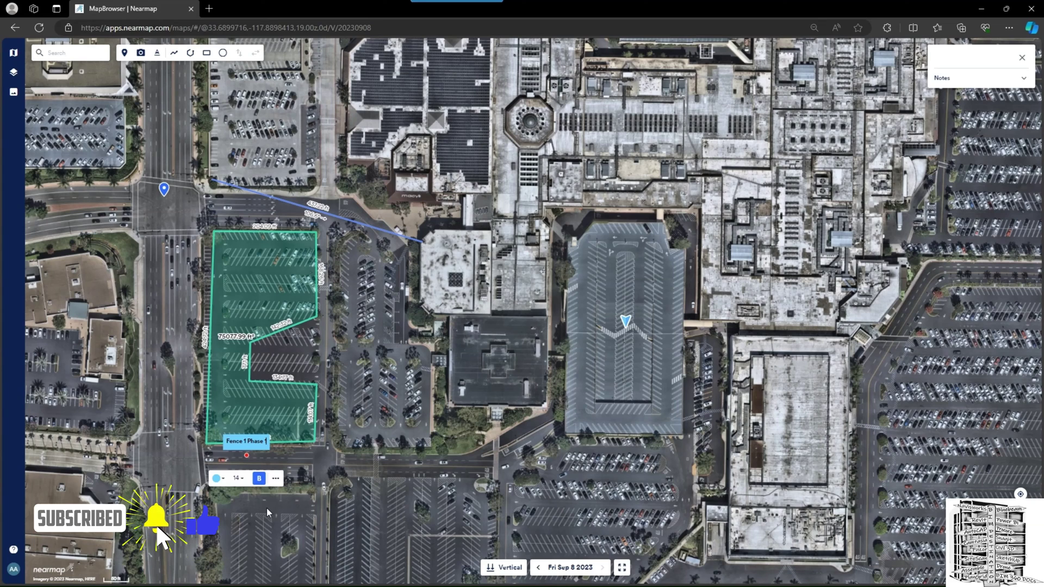
pyautogui.click(251, 442)
pyautogui.moveTo(253, 438); pyautogui.dragTo(259, 407)
pyautogui.click(275, 487)
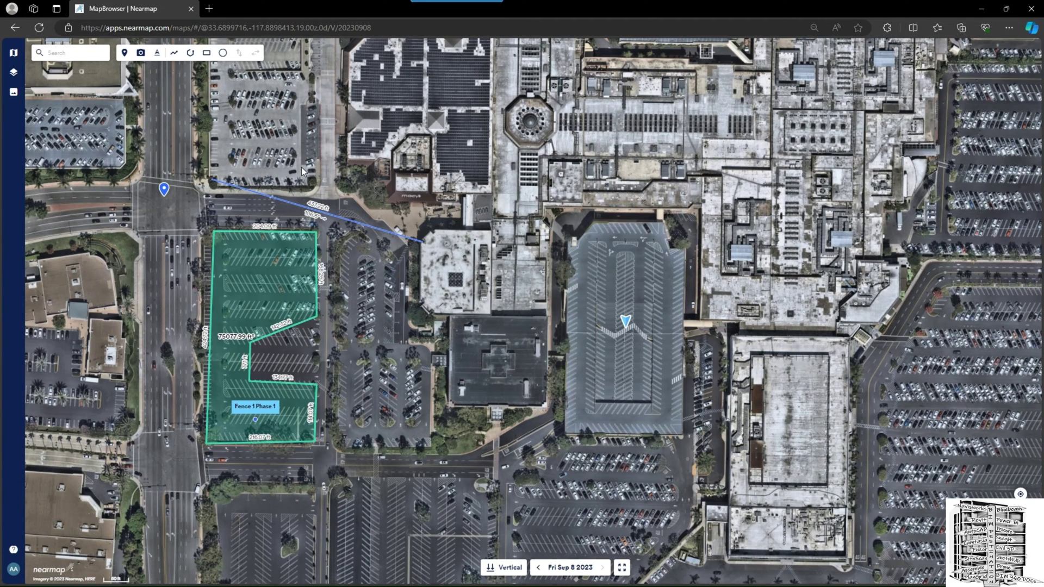
# Draw Rectangle 1 over the central parking structure, 122.67 ft by 246.33 ft (30,093.79 ft²)
pyautogui.click(206, 54)
pyautogui.click(590, 279)
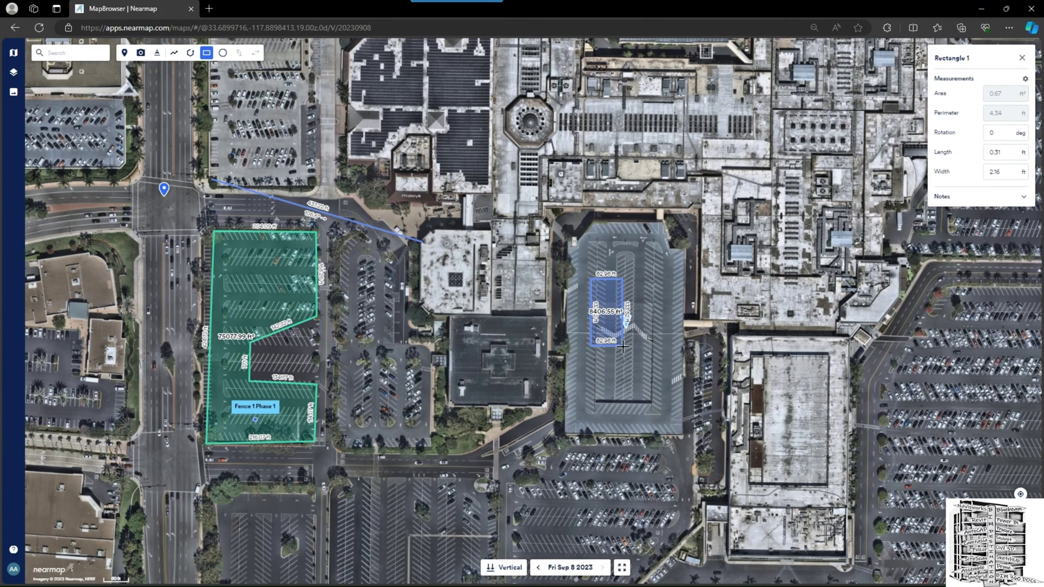
pyautogui.click(652, 402)
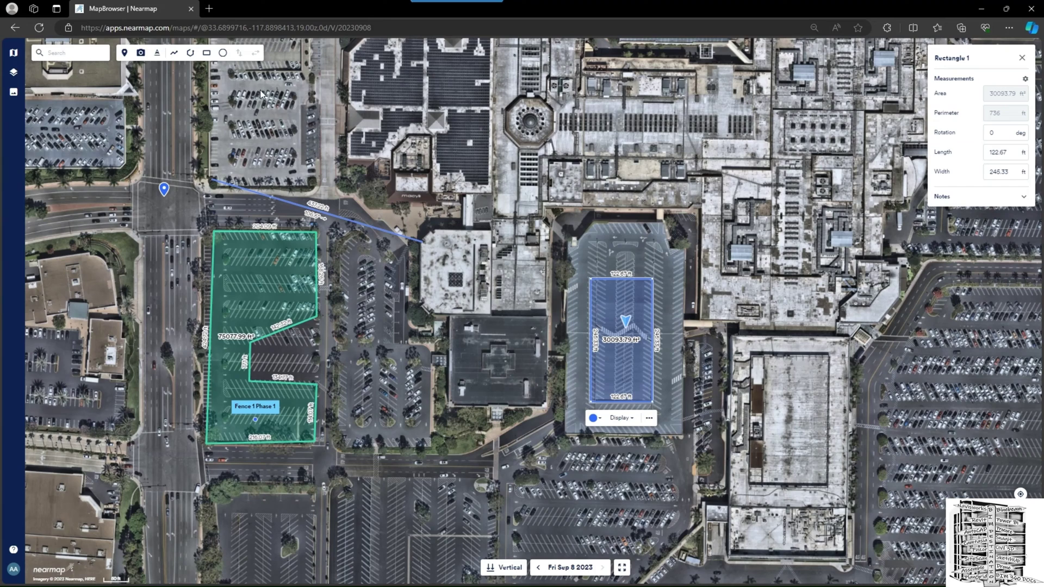
pyautogui.click(157, 53)
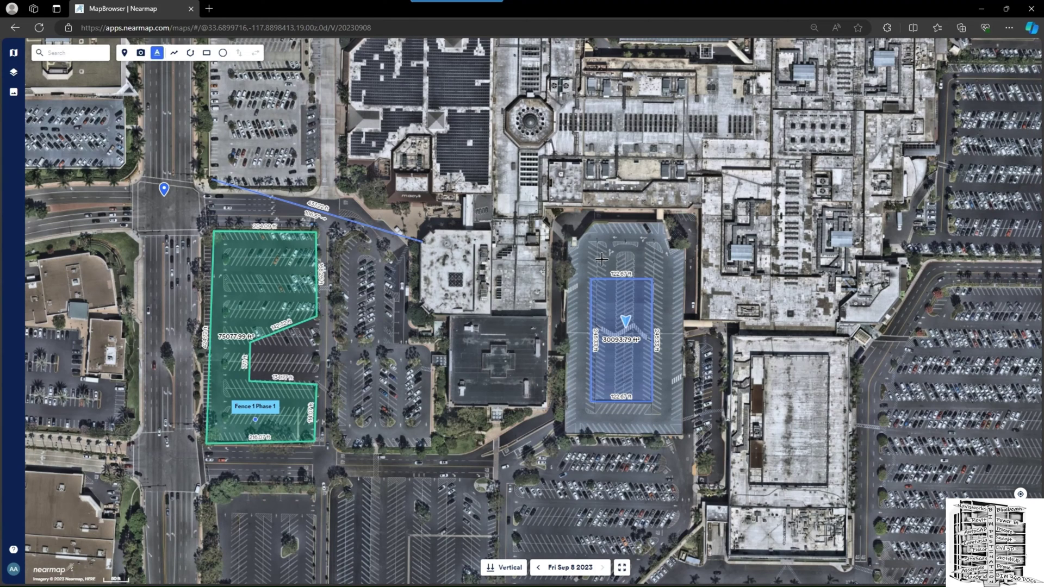
# Add a 'Fence 2 Phase 1' label inside the blue rectangle, then select the rectangle
pyautogui.click(601, 259)
pyautogui.write('Fence')
pyautogui.write('Phase 1')
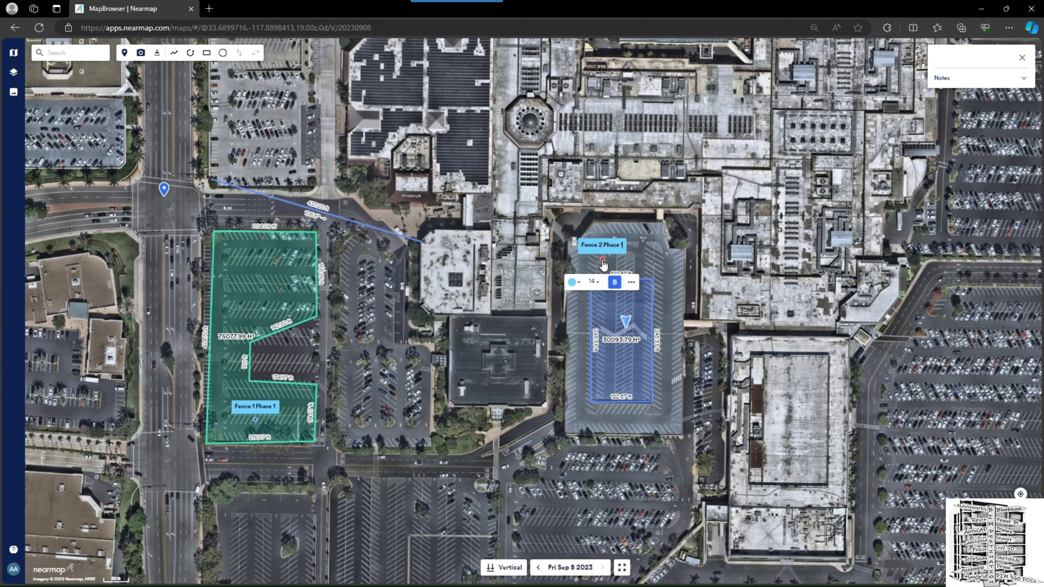
pyautogui.click(604, 263)
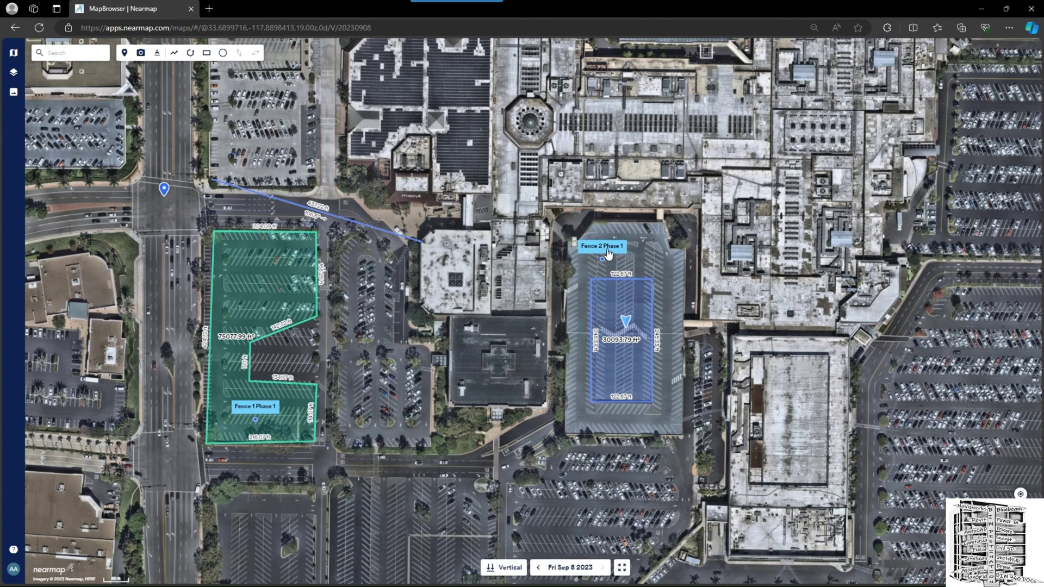
pyautogui.click(608, 254)
pyautogui.moveTo(608, 254); pyautogui.dragTo(630, 315)
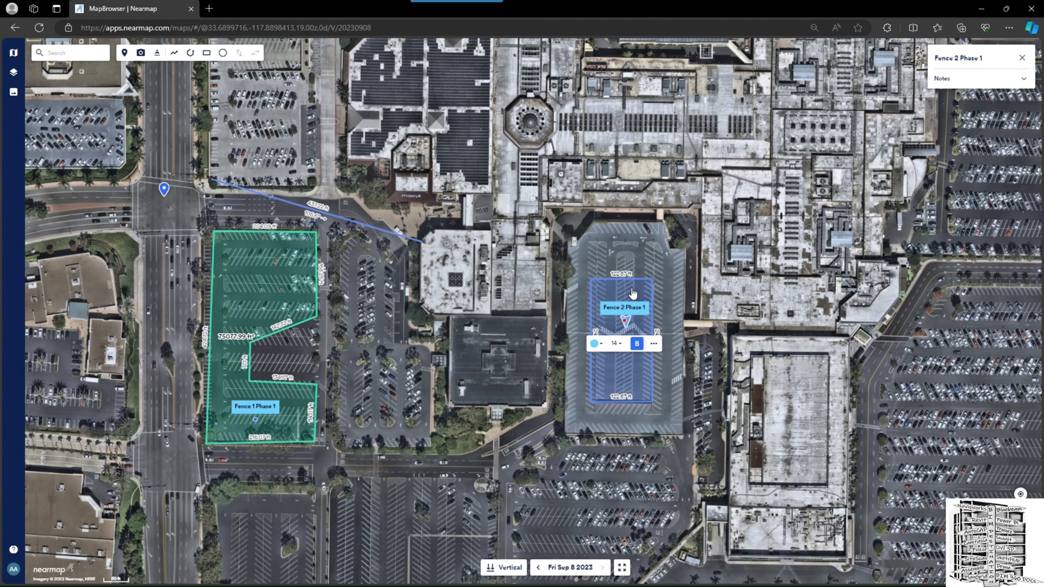
pyautogui.click(633, 294)
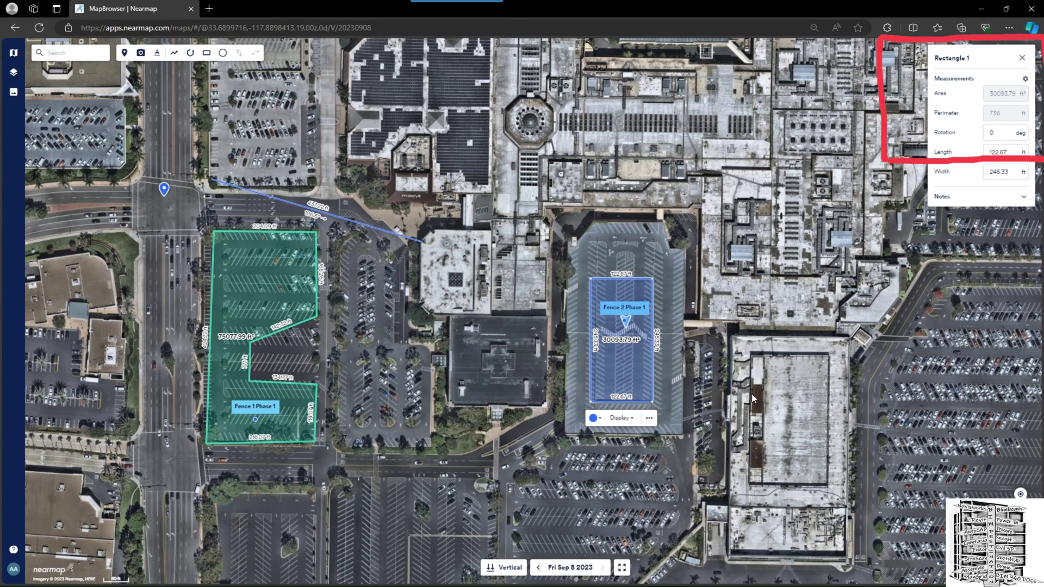
# Draw a magenta 9810.2 ft² Circle 1 around the rotunda, then show the Projects list
pyautogui.click(223, 55)
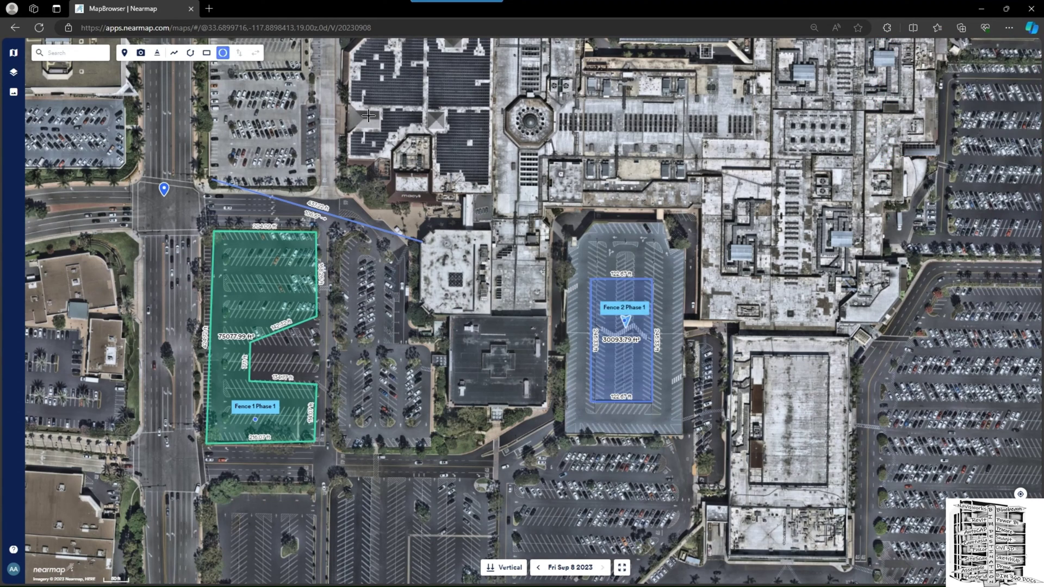
pyautogui.click(531, 118)
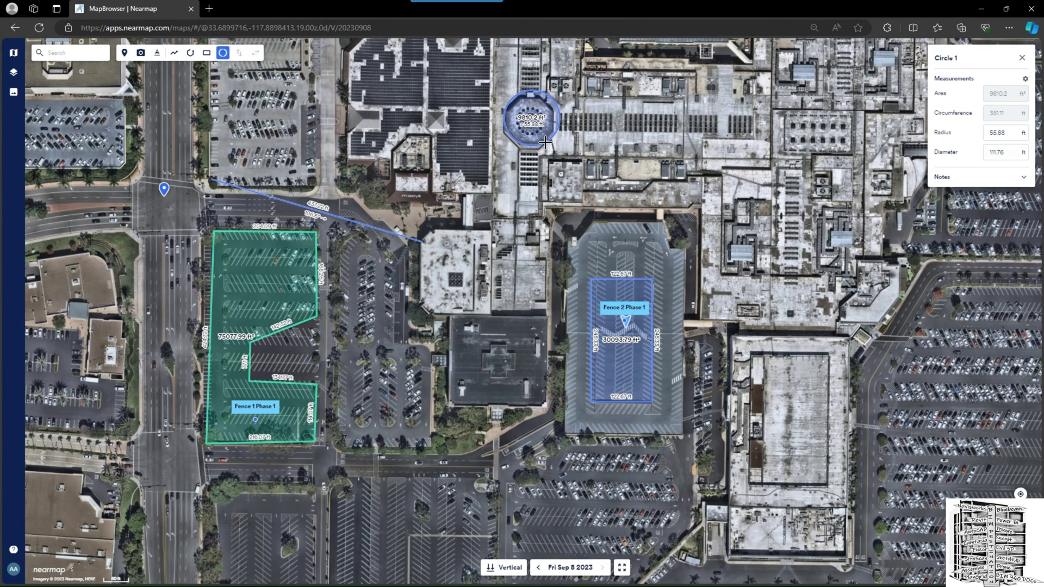
pyautogui.click(545, 142)
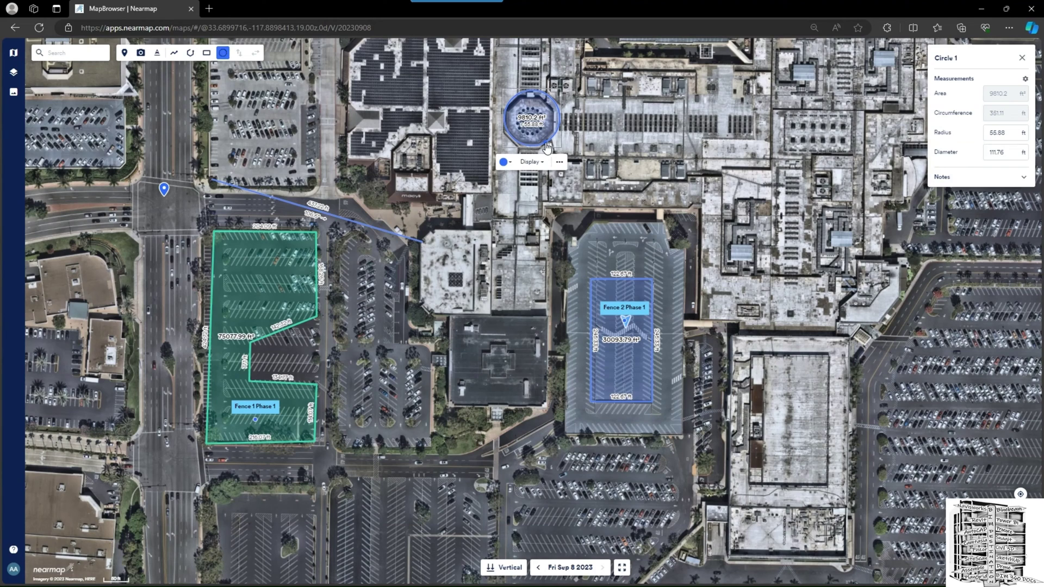
pyautogui.click(506, 162)
pyautogui.click(535, 193)
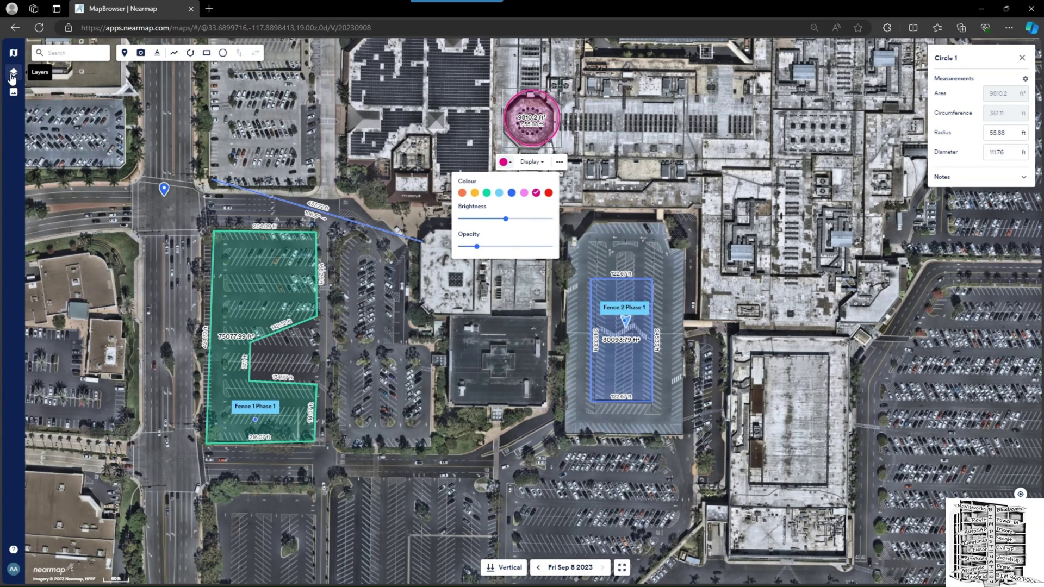
pyautogui.click(14, 53)
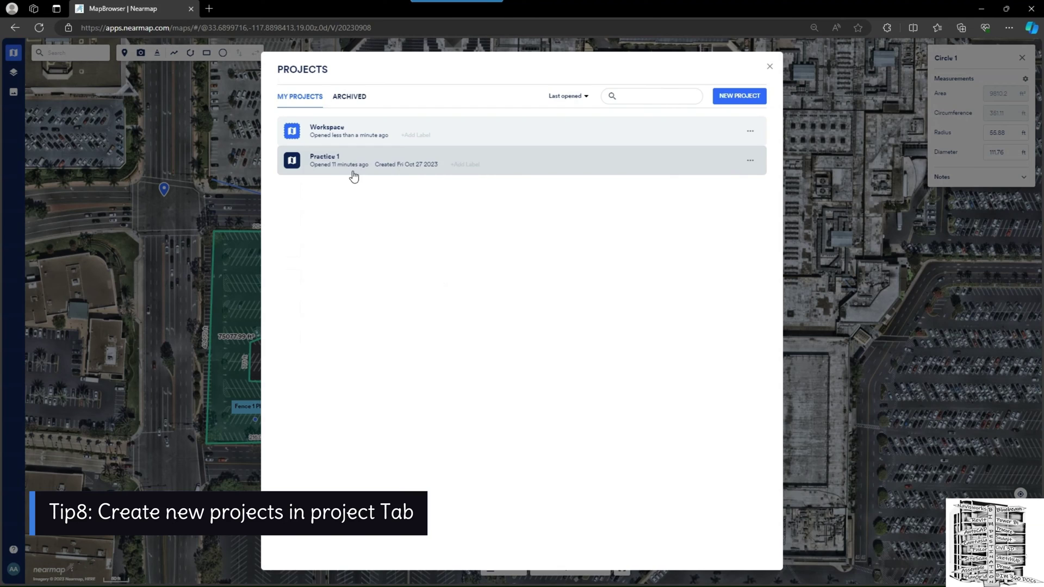
# Close the Projects list and show the Workspace layers panel with its seven mark-ups
pyautogui.click(17, 74)
pyautogui.click(13, 71)
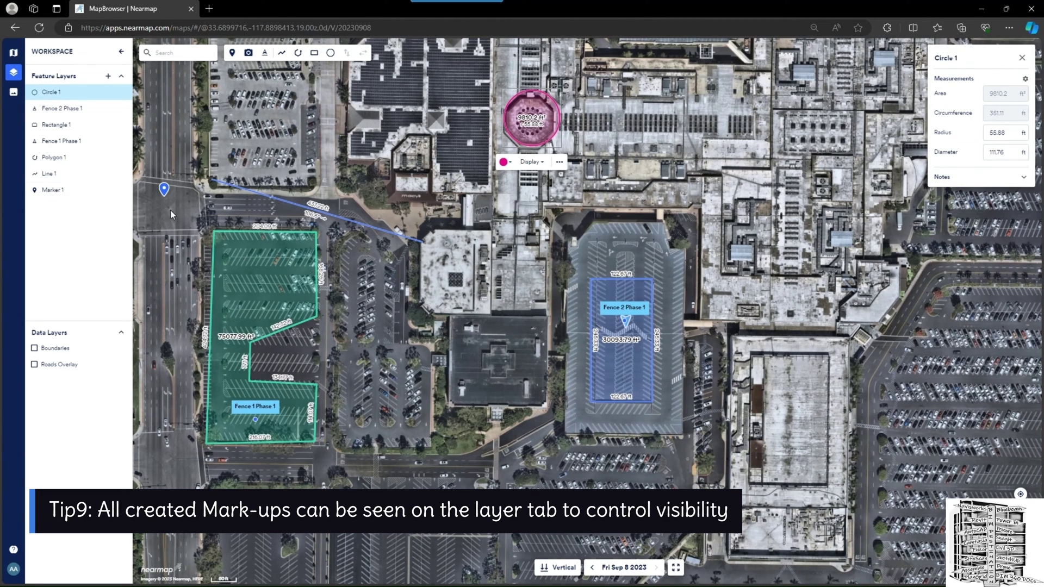
pyautogui.click(123, 96)
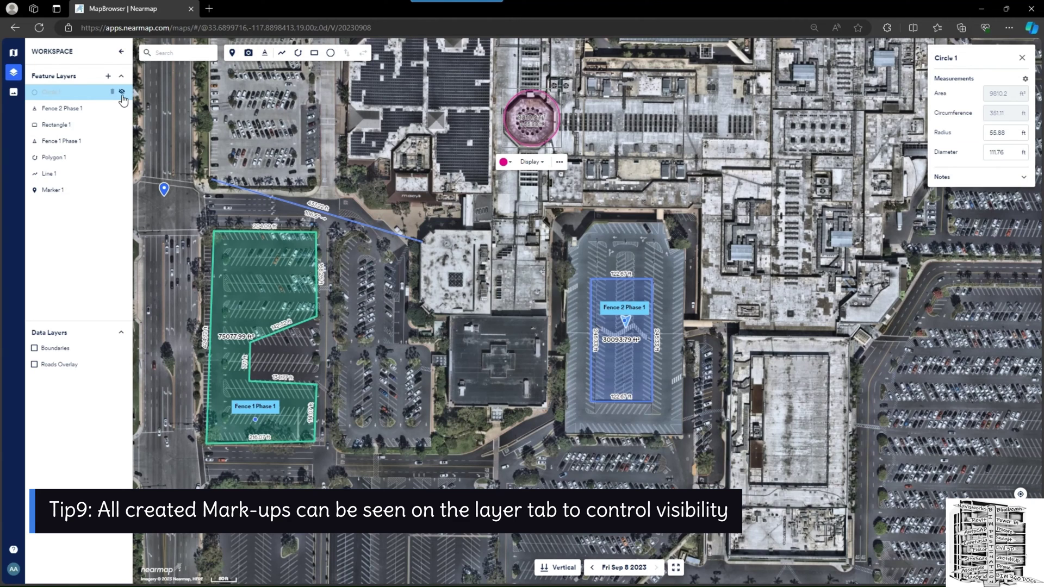
pyautogui.click(121, 94)
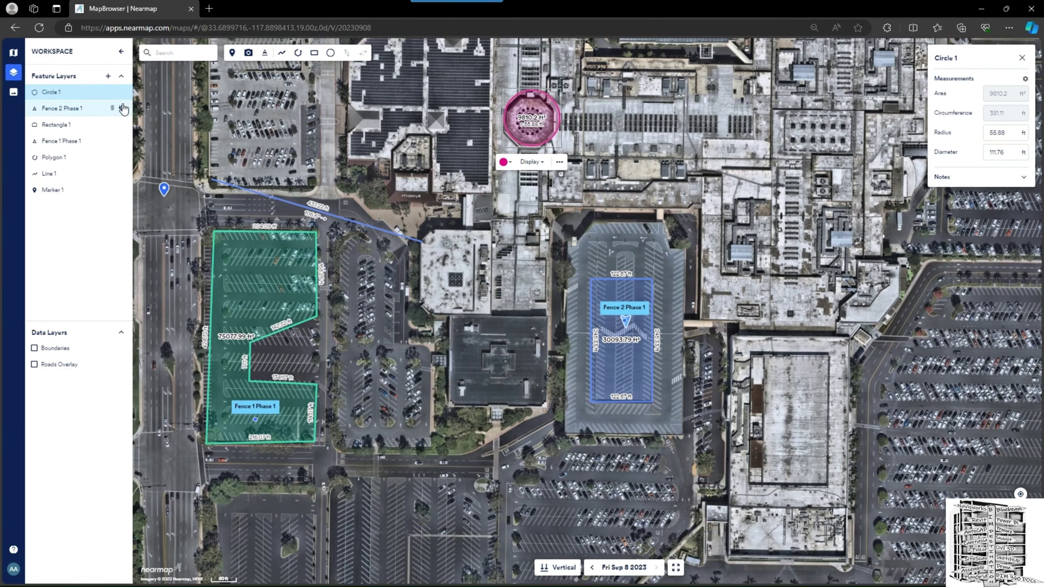
pyautogui.click(123, 108)
pyautogui.click(123, 109)
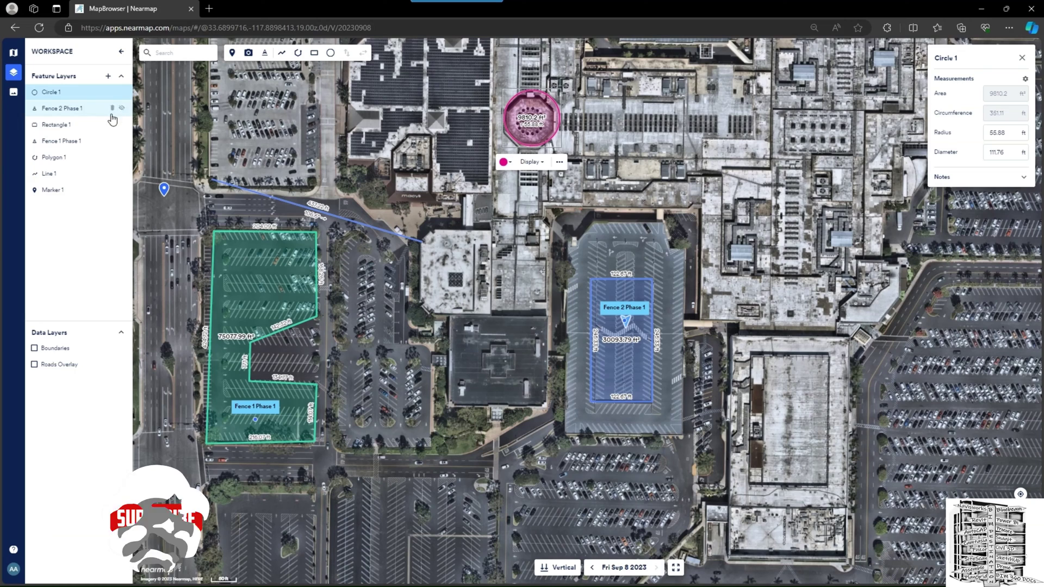
pyautogui.click(121, 131)
pyautogui.click(120, 131)
pyautogui.click(121, 128)
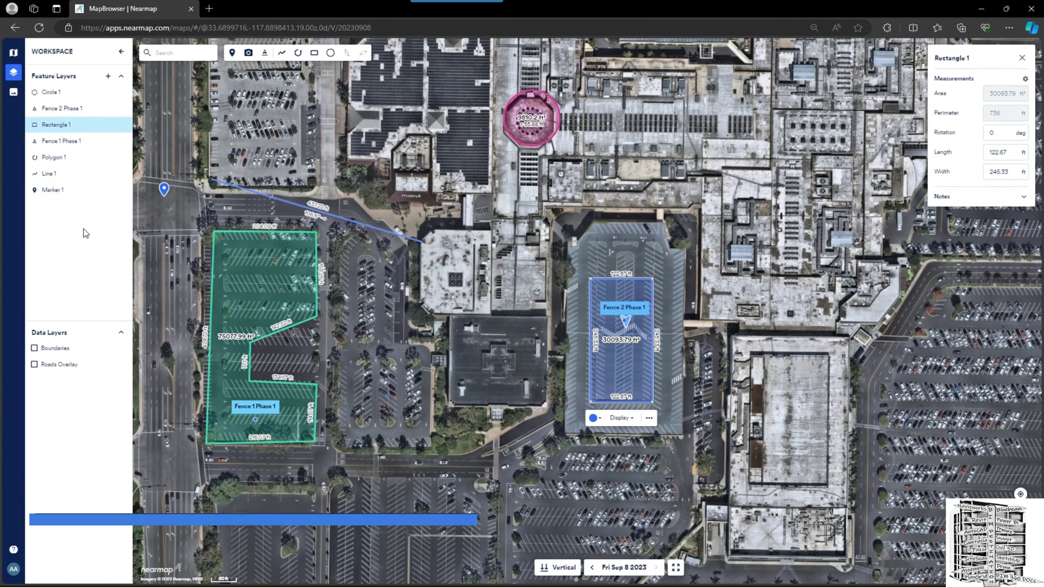
# Enable the Boundaries and Roads Overlay layers, set Background to 40, and open Export
pyautogui.click(35, 349)
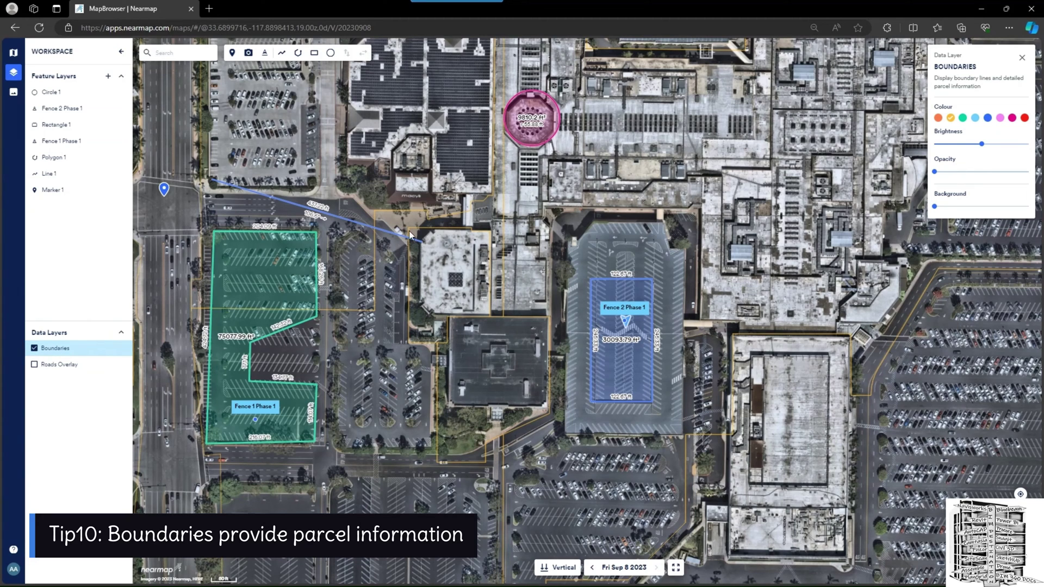
pyautogui.click(35, 365)
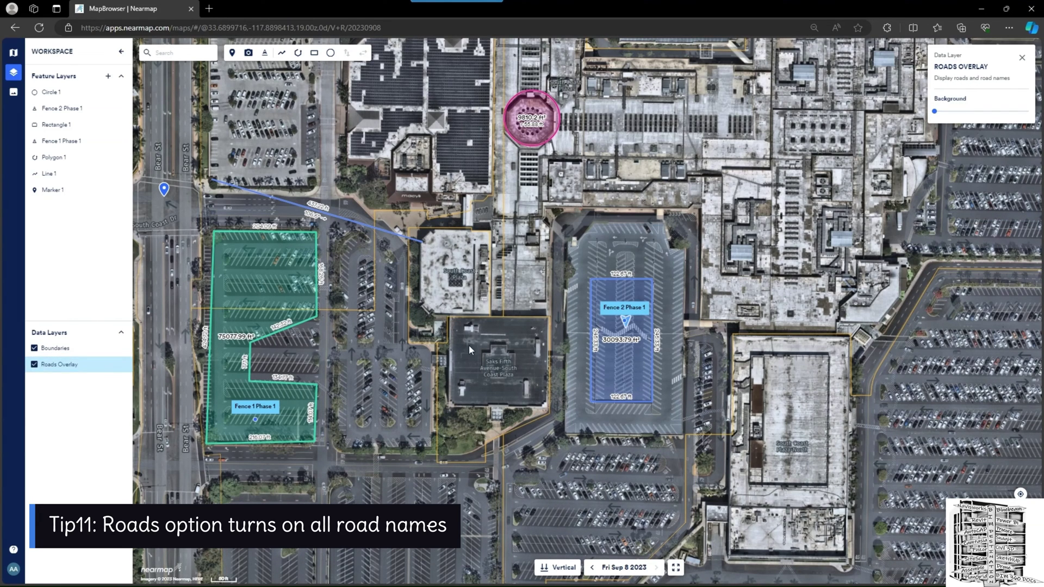
pyautogui.scroll(-2, 459, 301)
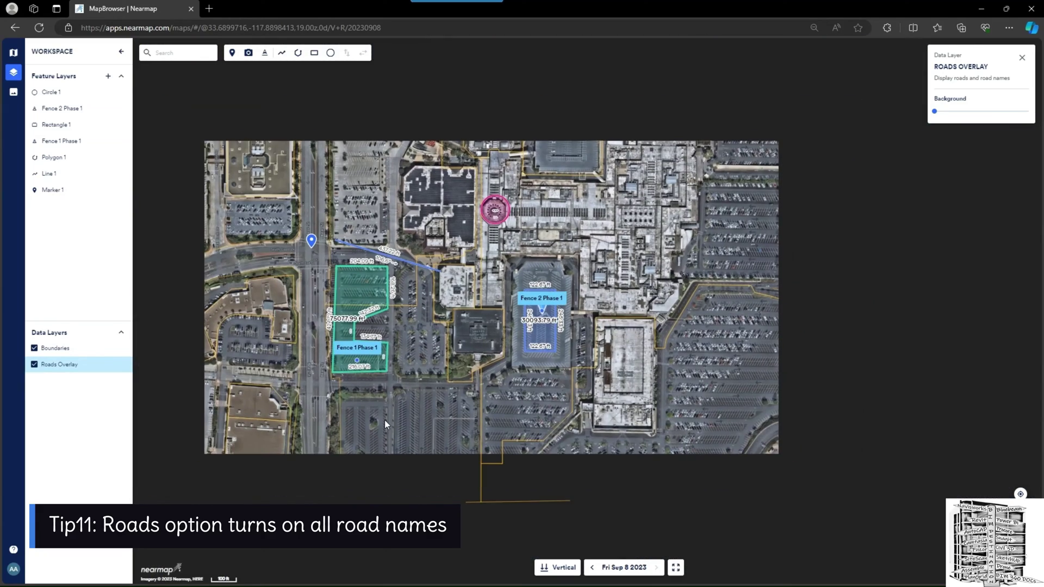
pyautogui.scroll(2, 384, 420)
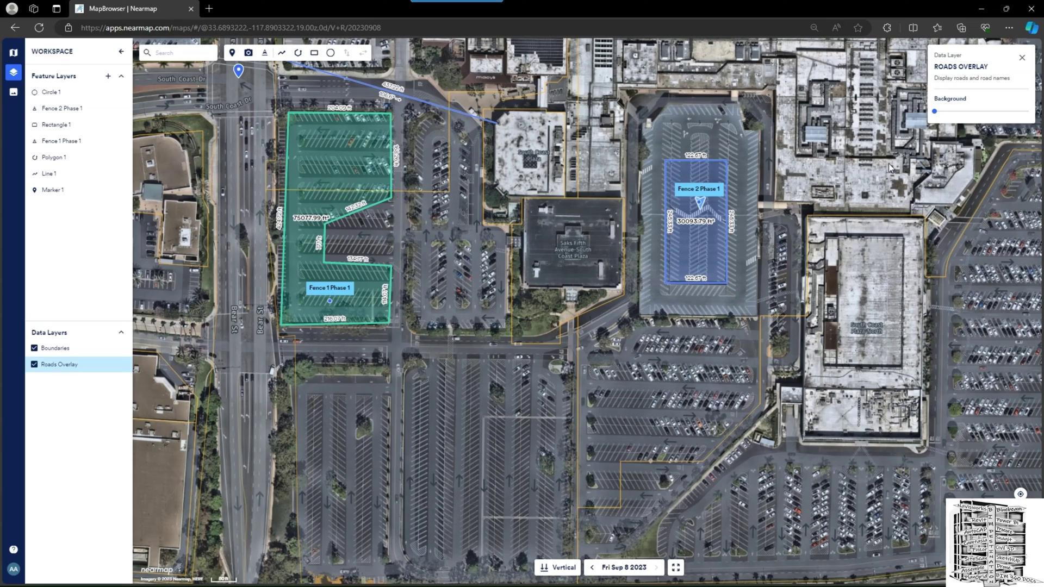
pyautogui.moveTo(934, 111); pyautogui.dragTo(981, 112)
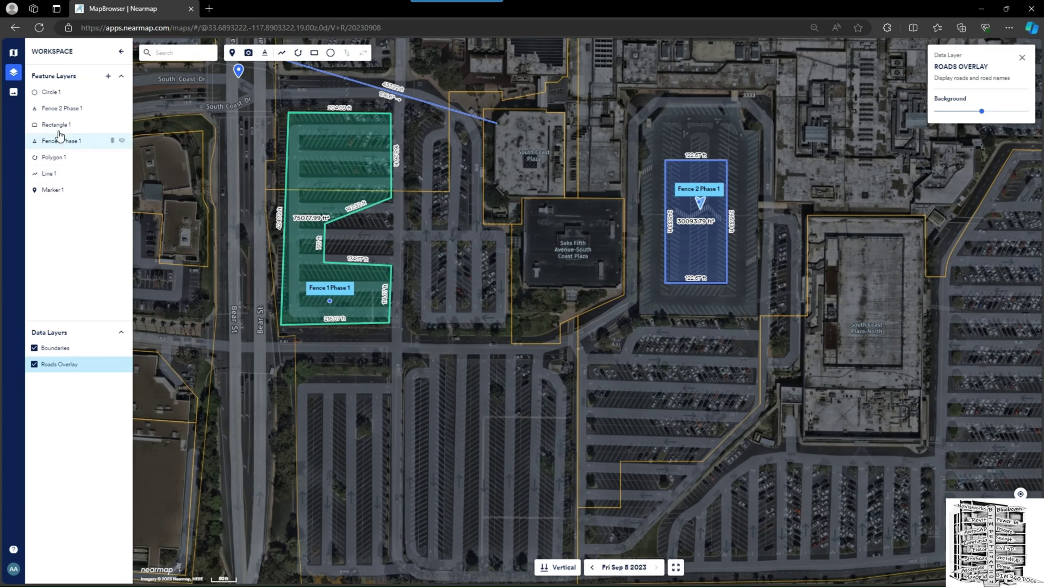
pyautogui.click(15, 96)
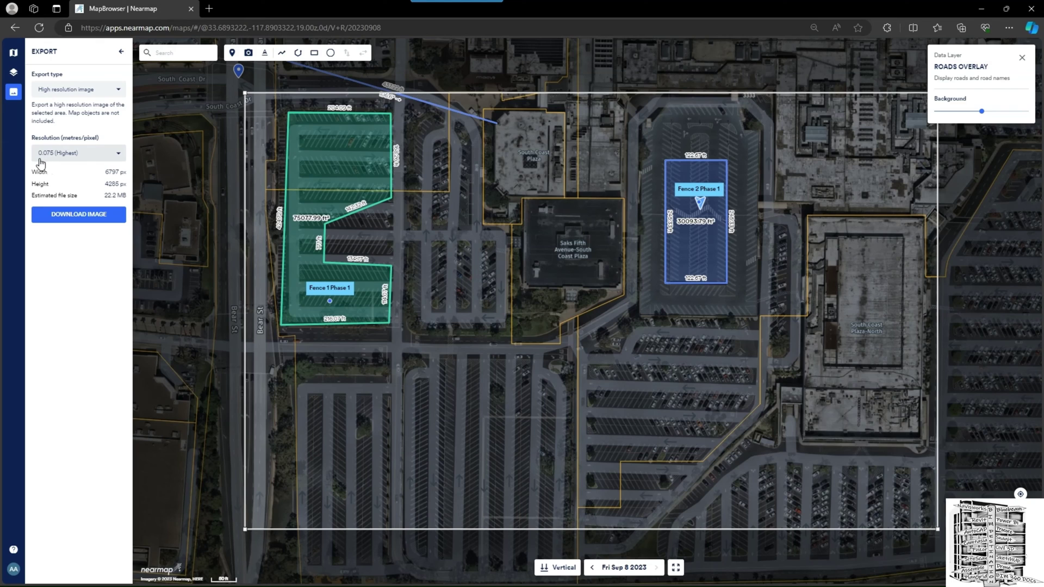
pyautogui.click(85, 157)
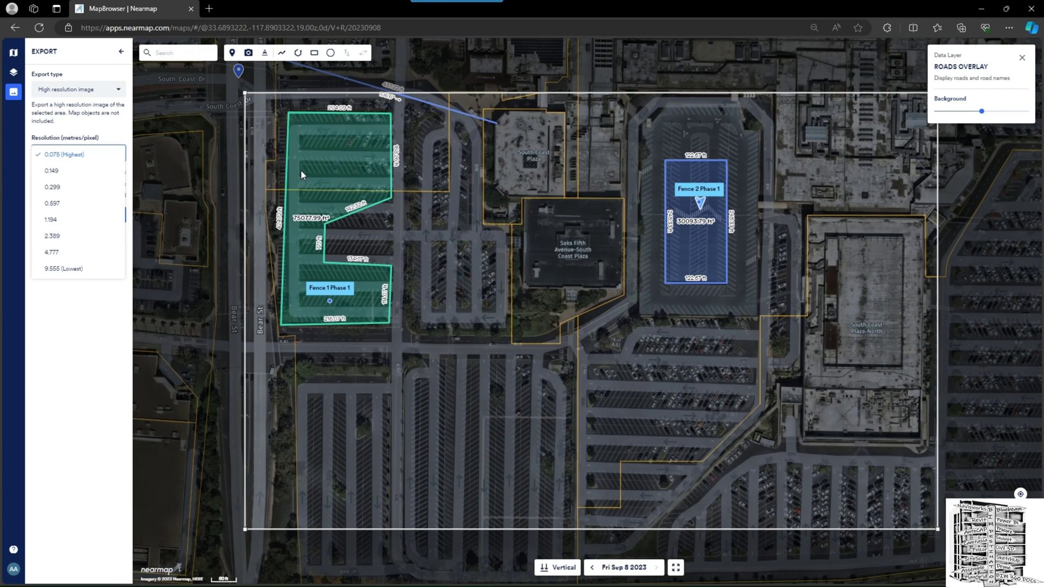
pyautogui.click(77, 336)
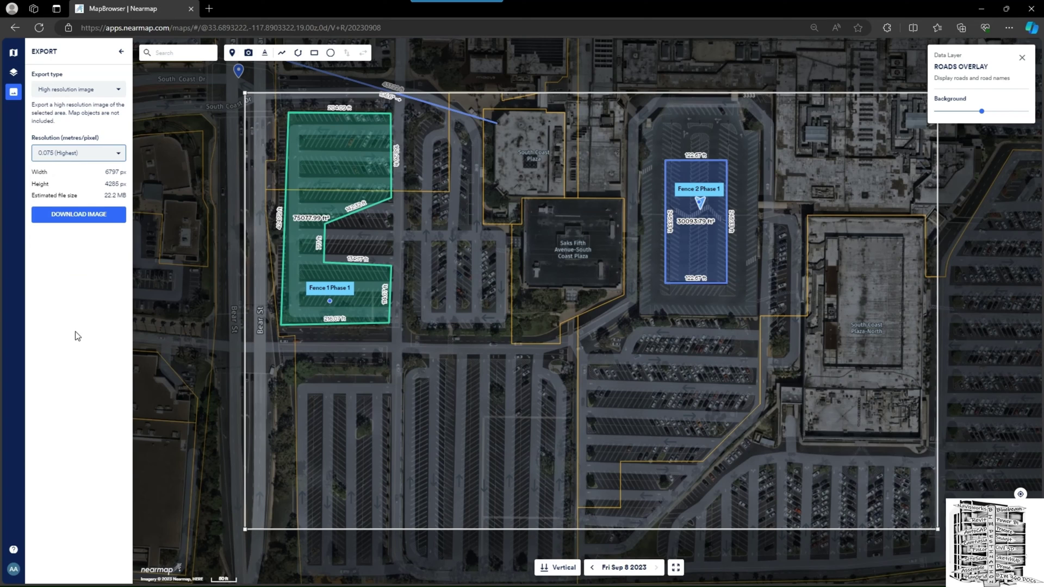
pyautogui.click(95, 91)
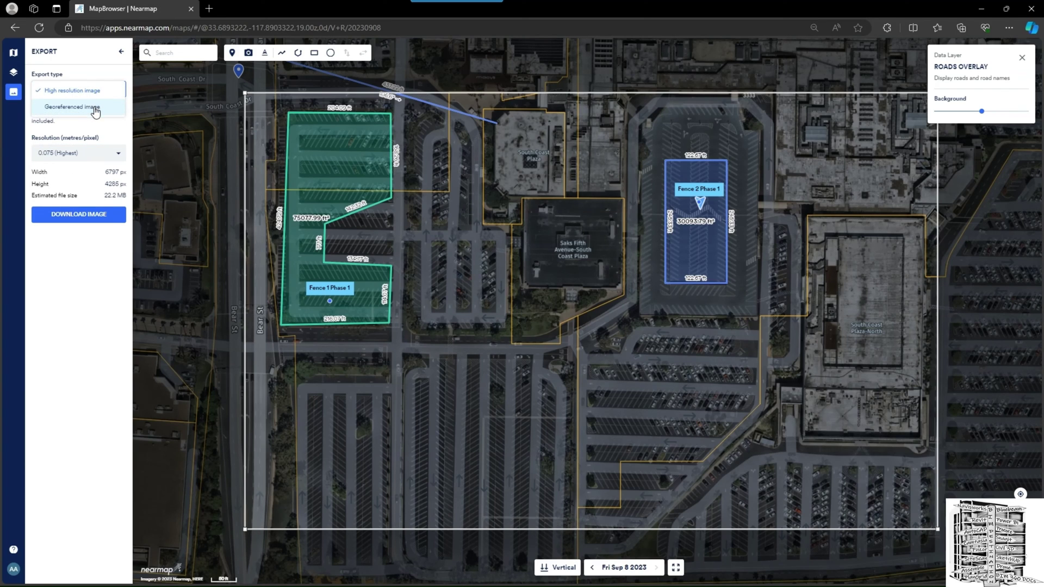
pyautogui.click(95, 108)
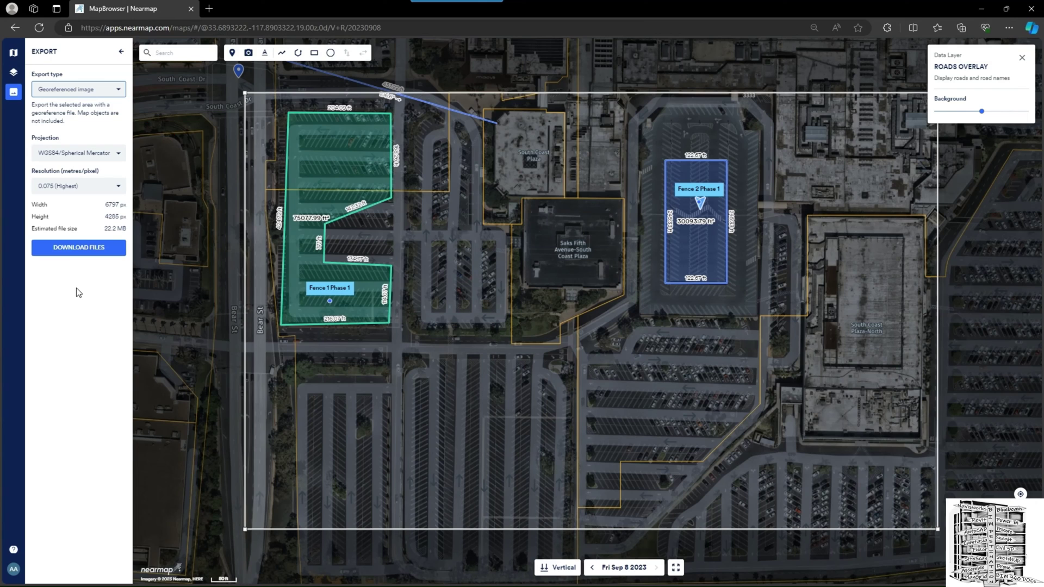
pyautogui.click(99, 91)
pyautogui.click(102, 75)
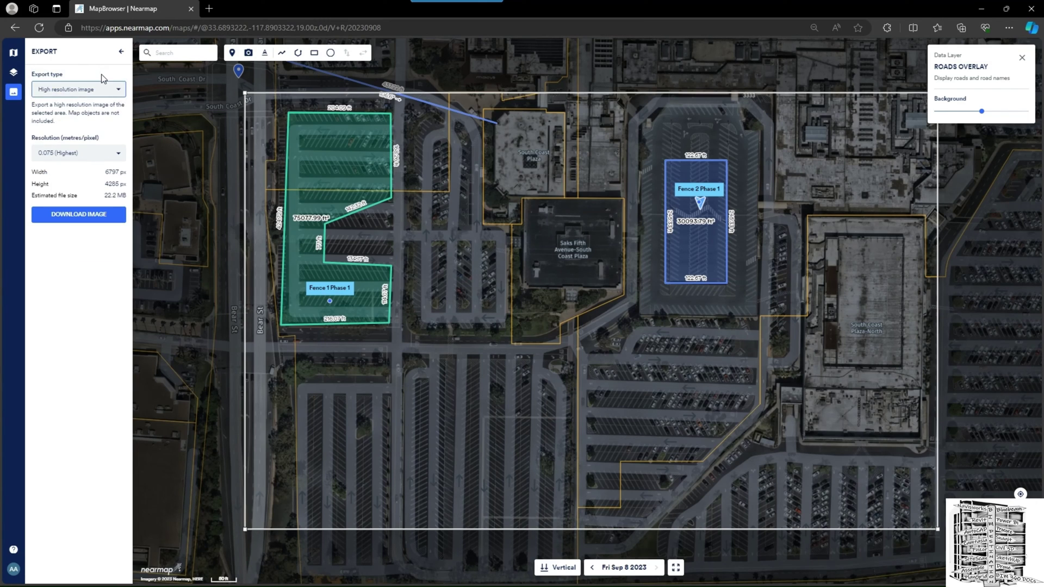